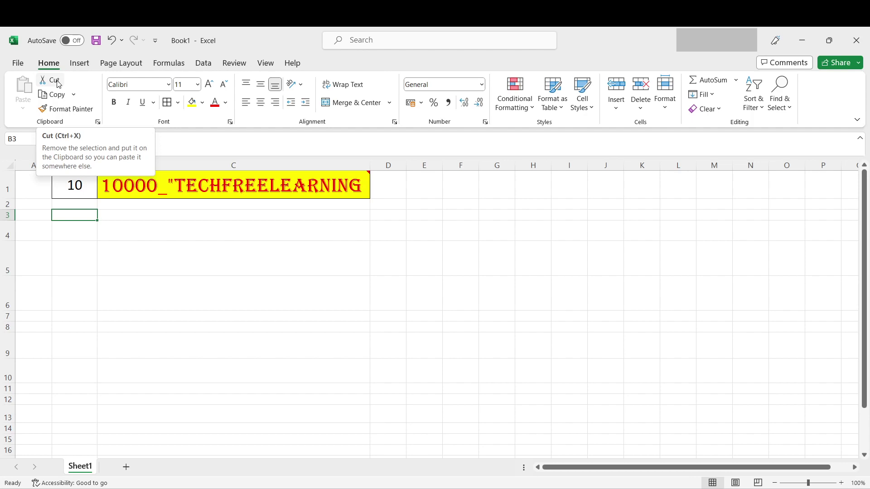
Step: Cut the value 10 from cell B1 and paste it into cell B4
left_click(58, 82)
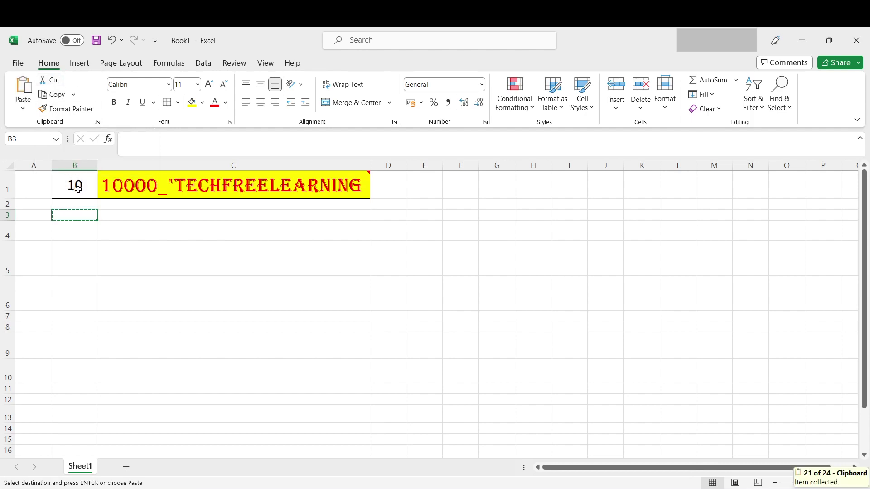
left_click(56, 83)
left_click(73, 186)
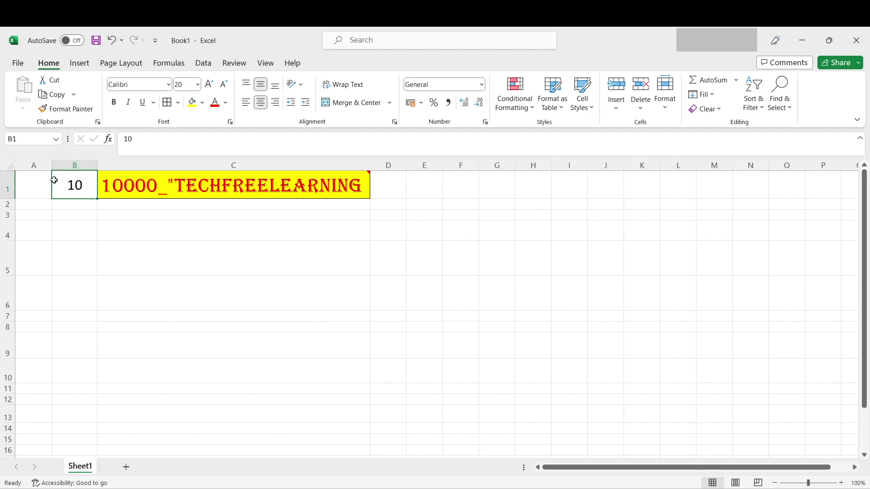
left_click(53, 81)
left_click(67, 223)
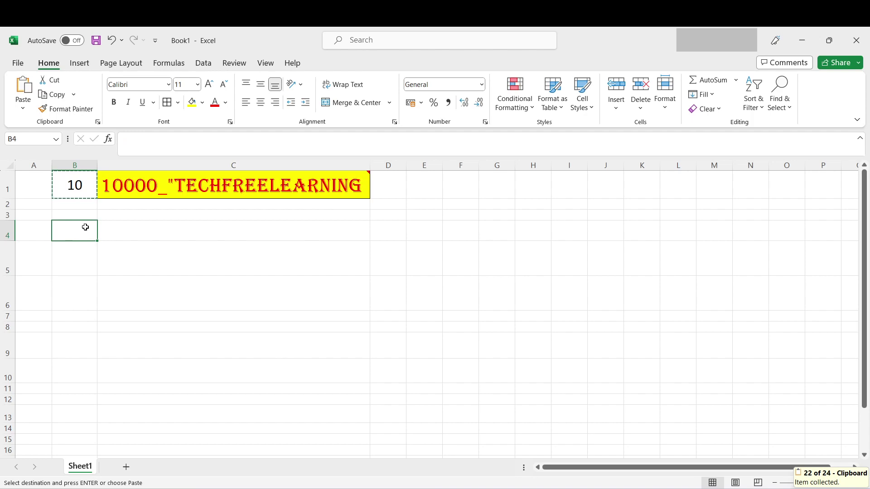
left_click(26, 84)
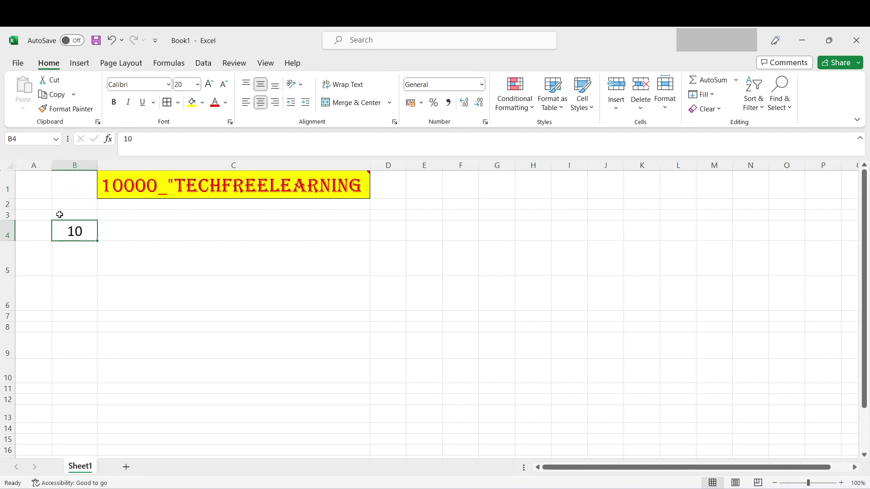
Step: Copy cell B4 and paste the copy into cell B1
left_click(65, 180)
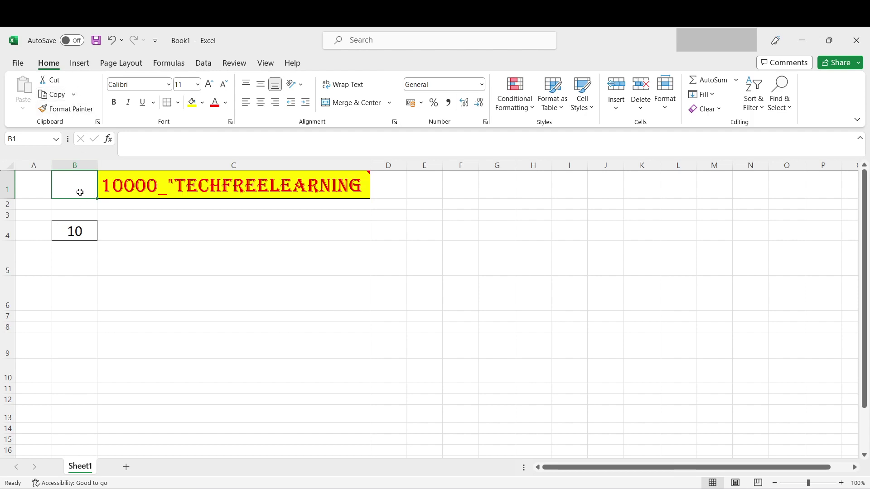
left_click(73, 232)
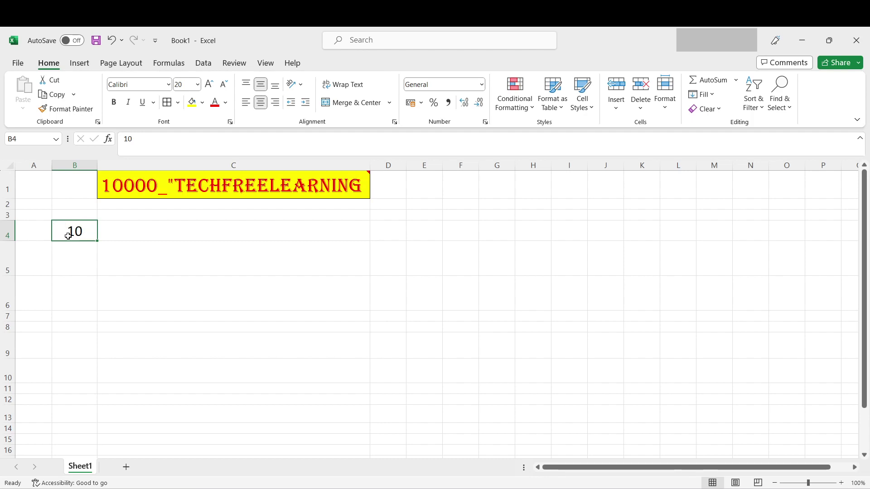
left_click(58, 97)
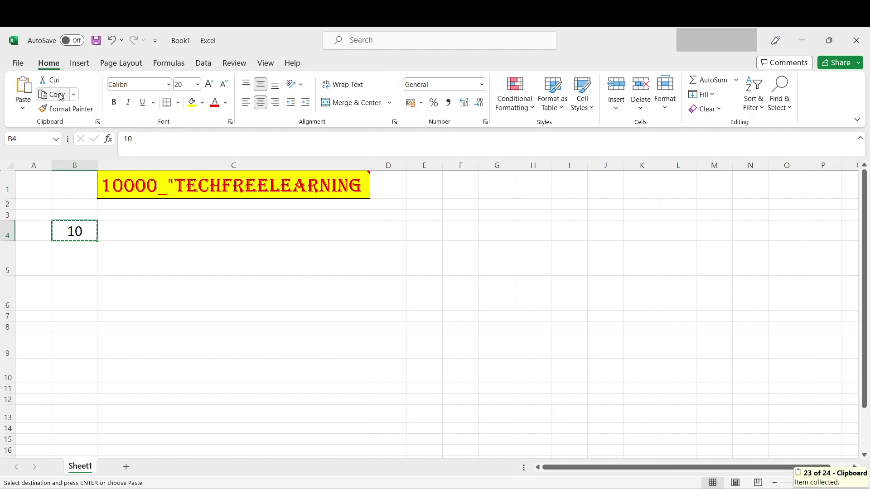
left_click(56, 195)
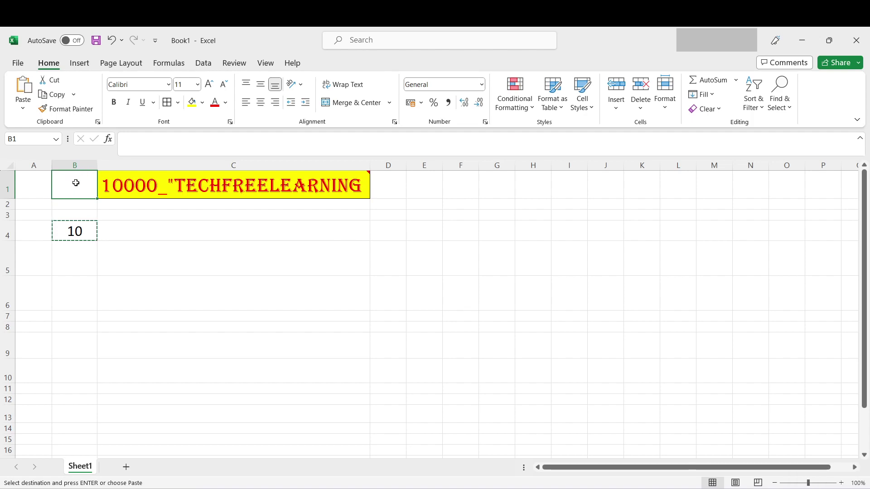
left_click(23, 87)
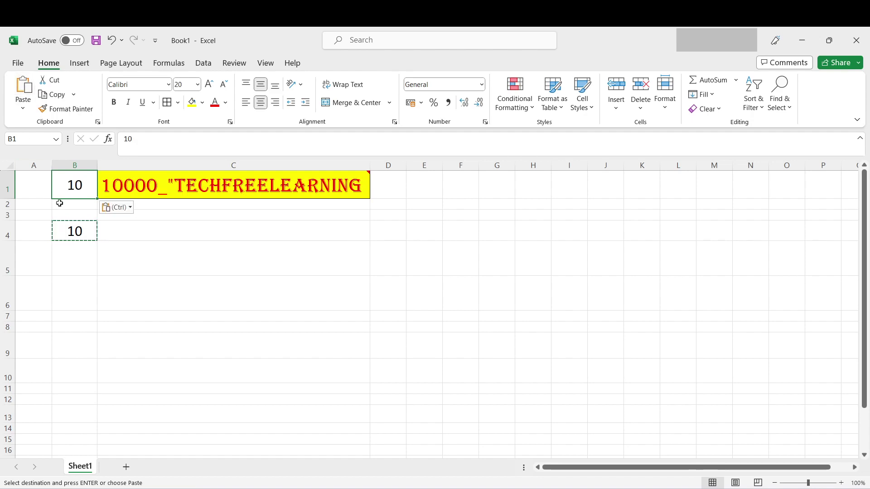
Step: Copy cell B4 as a picture with the appearance as shown on screen and the Picture format
left_click(79, 244)
left_click(77, 232)
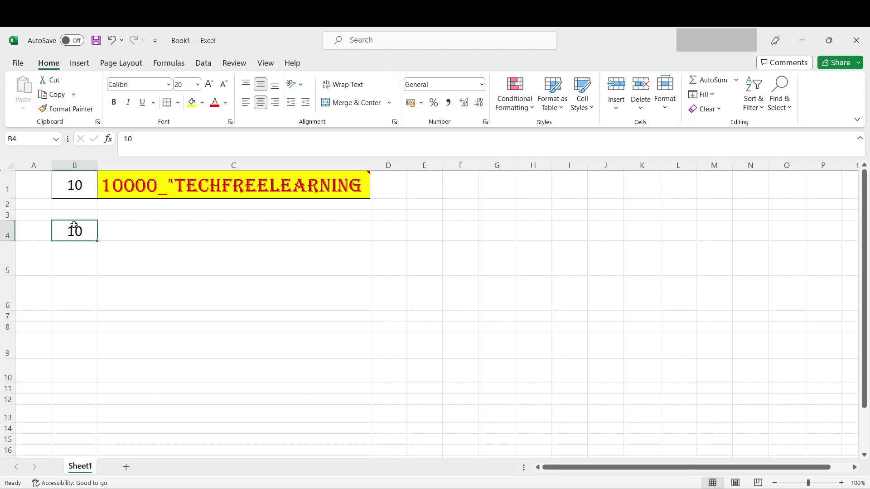
left_click(74, 95)
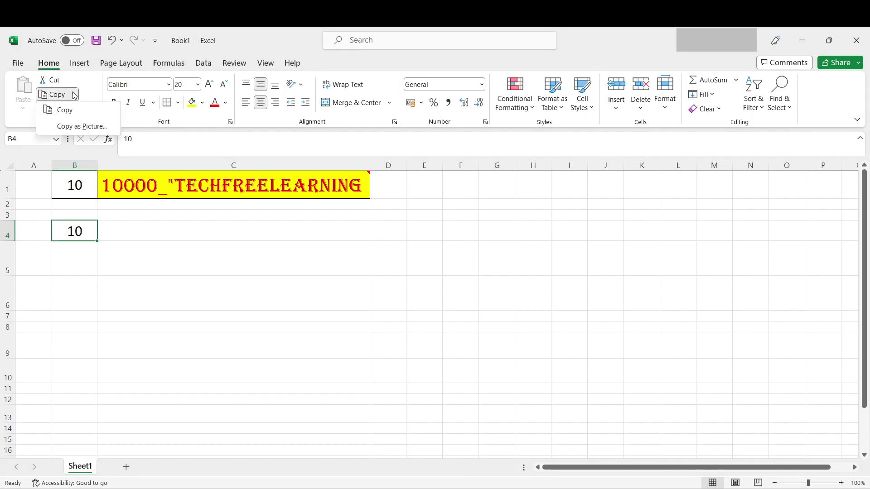
left_click(92, 127)
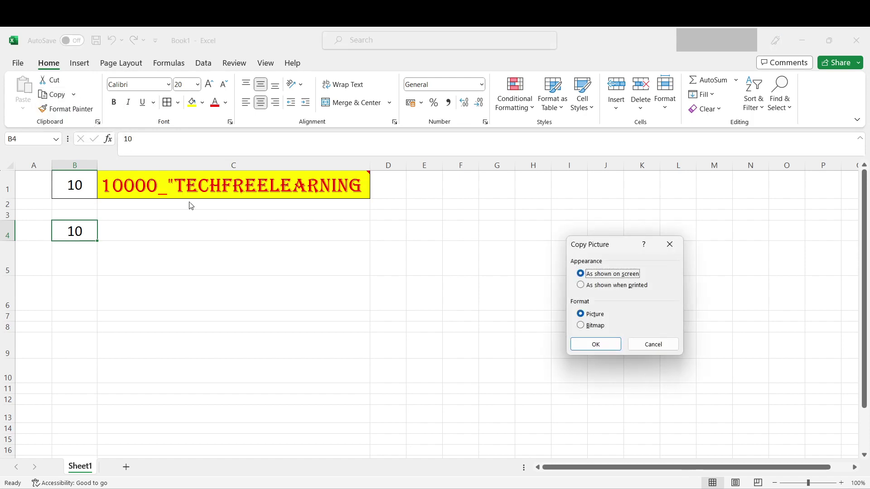
left_click_drag(588, 255, 183, 205)
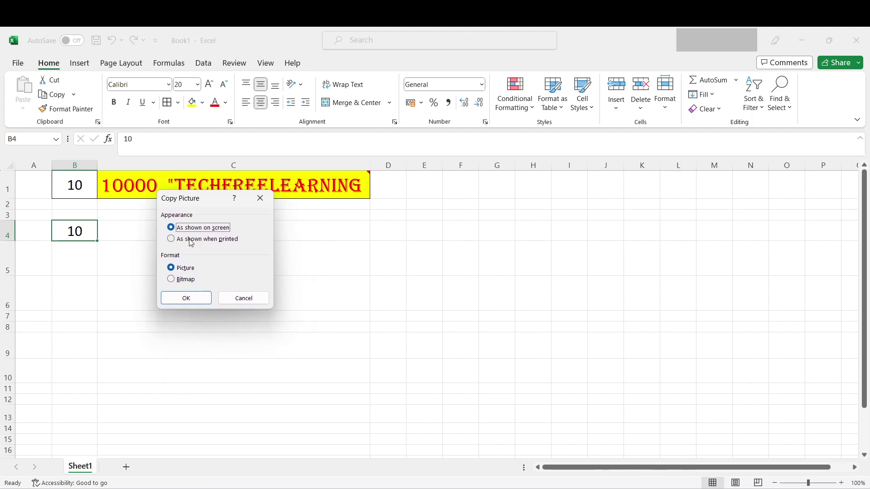
left_click_drag(189, 198, 170, 189)
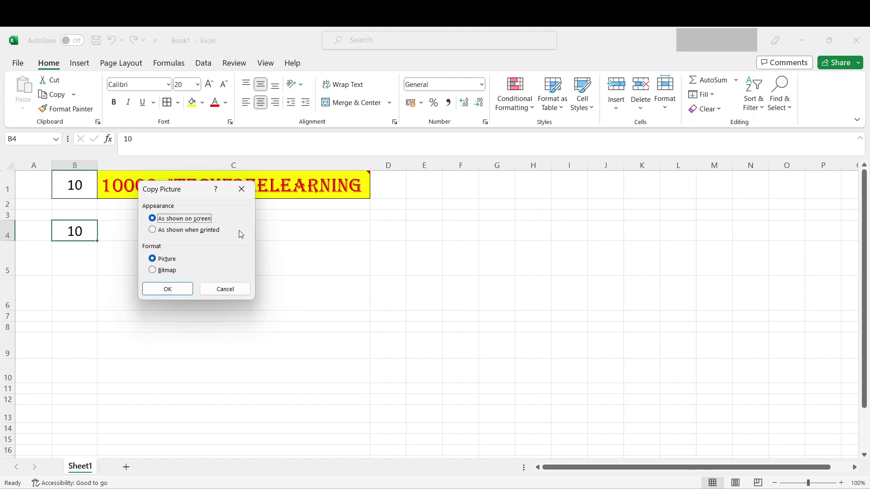
left_click(169, 288)
Step: Paste the copied picture at cell C4 and move it slightly to the right within the cell
left_click(178, 233)
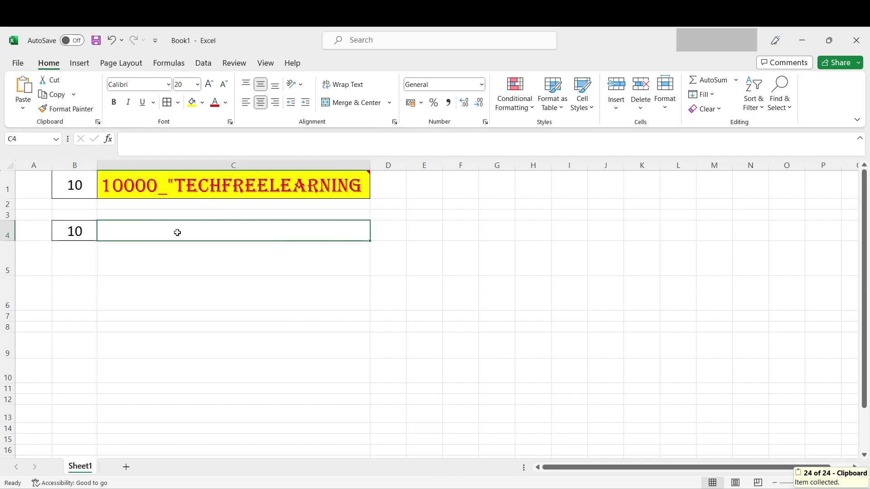
left_click(24, 92)
left_click_drag(119, 233, 169, 233)
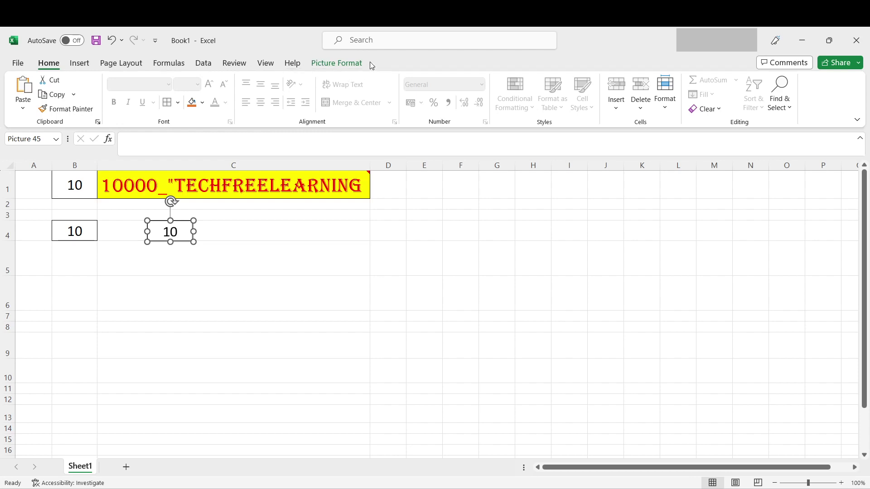
Step: Examine the formatting options and the gallery of picture styles available for the pasted picture
left_click(331, 63)
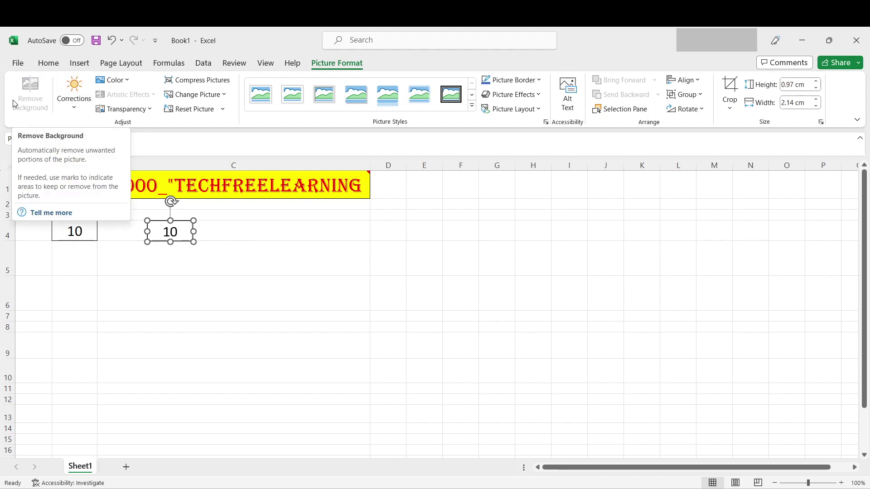
left_click(472, 106)
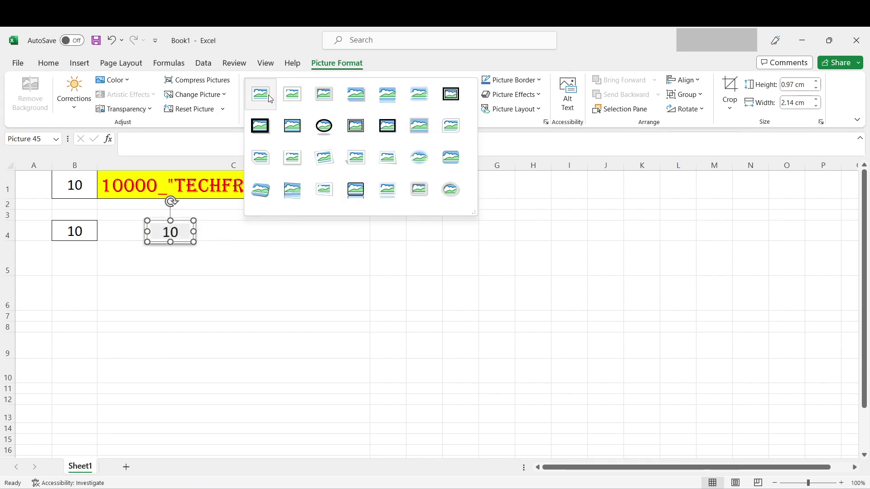
left_click(321, 256)
Step: Delete the pasted picture lying over cell C4
left_click(48, 63)
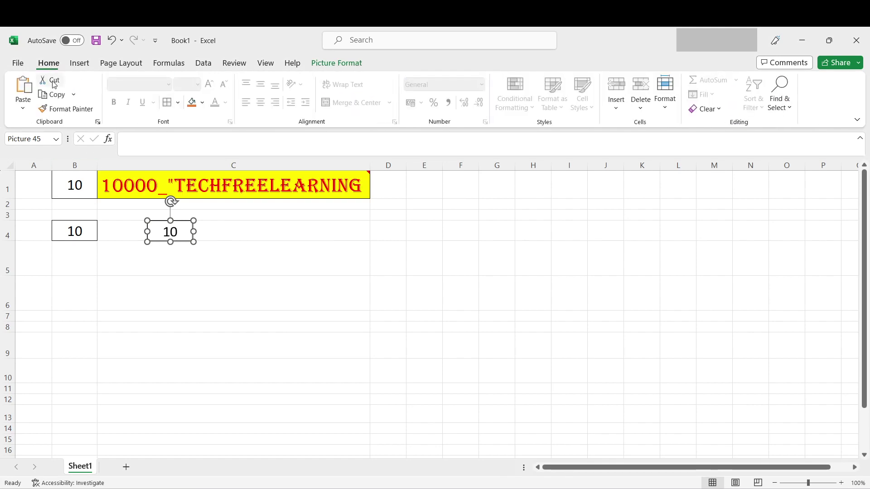
left_click(116, 230)
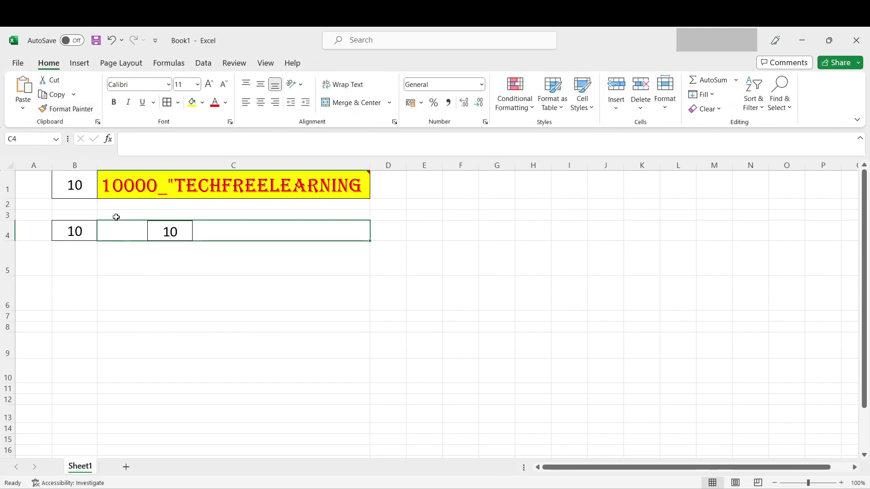
left_click(157, 236)
key("Delete")
key("ctrl+c")
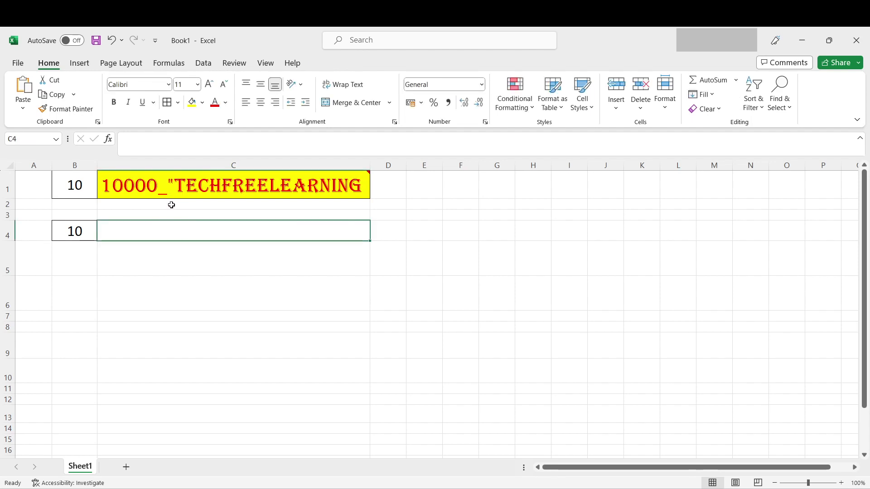
Step: Apply the formatting of cell C1 to cell B4 with Format Painter, and undo the changes until B4 is empty
left_click(172, 190)
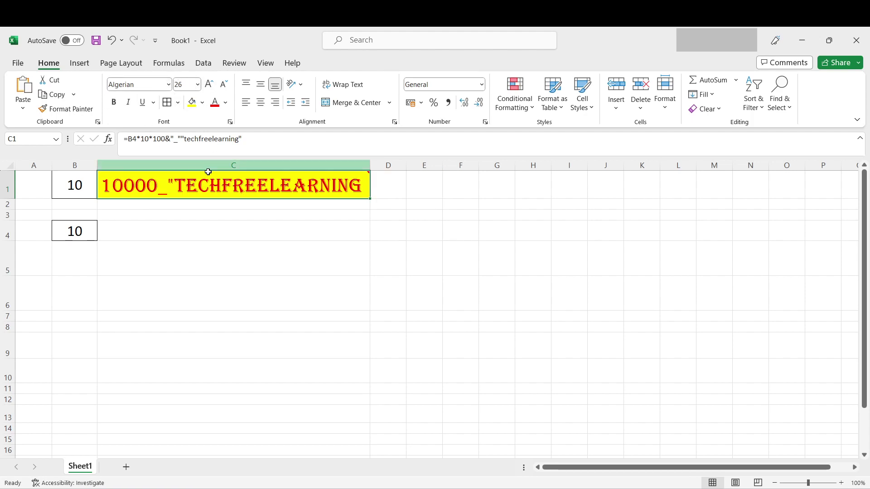
mouse_move(193, 187)
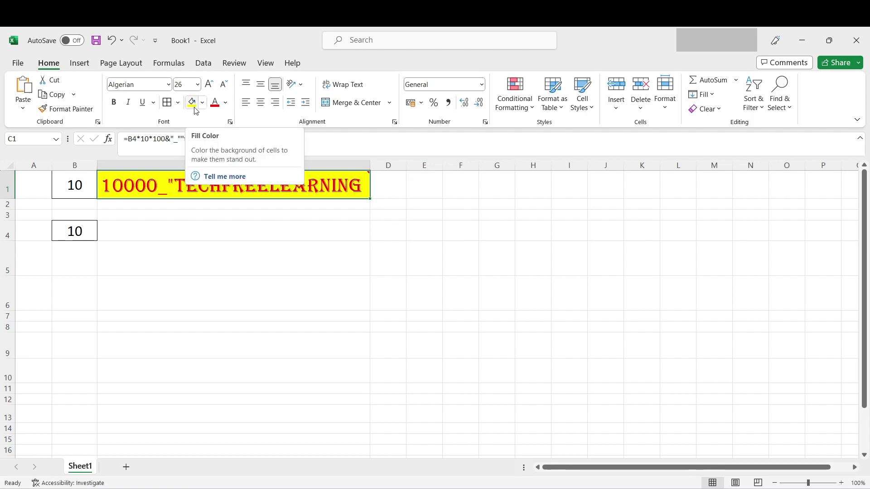
mouse_move(116, 199)
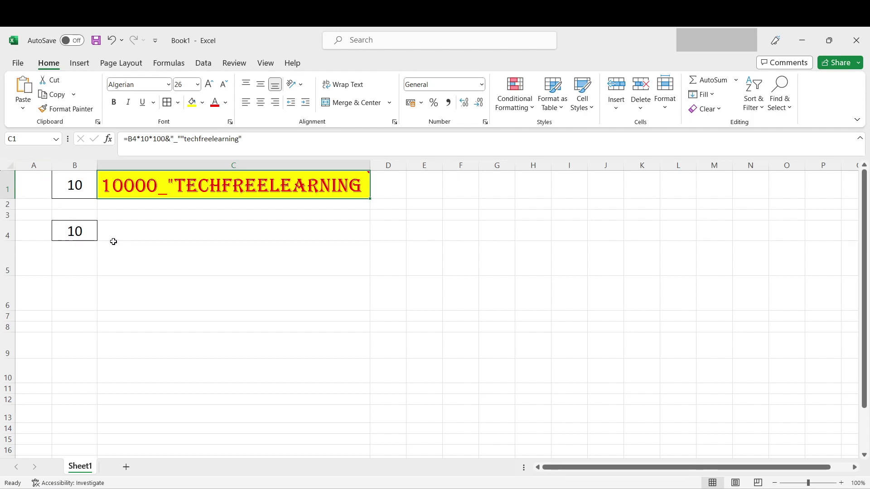
left_click(70, 110)
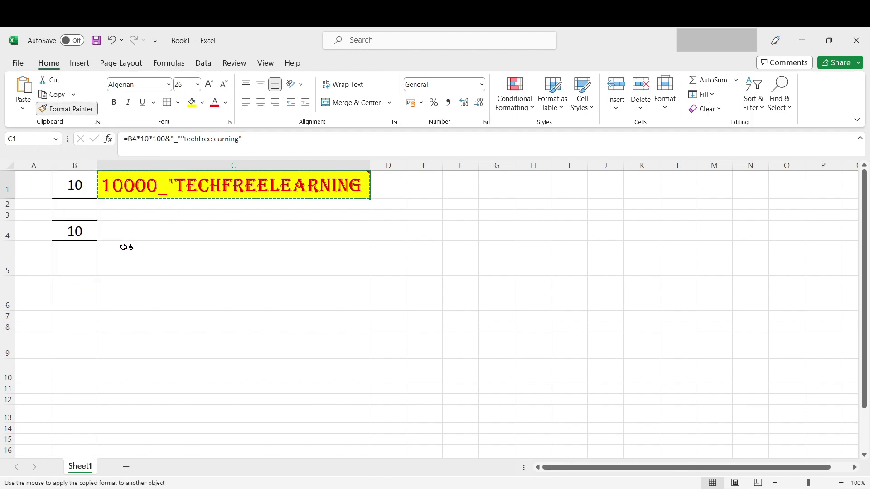
left_click(80, 231)
left_click(110, 297)
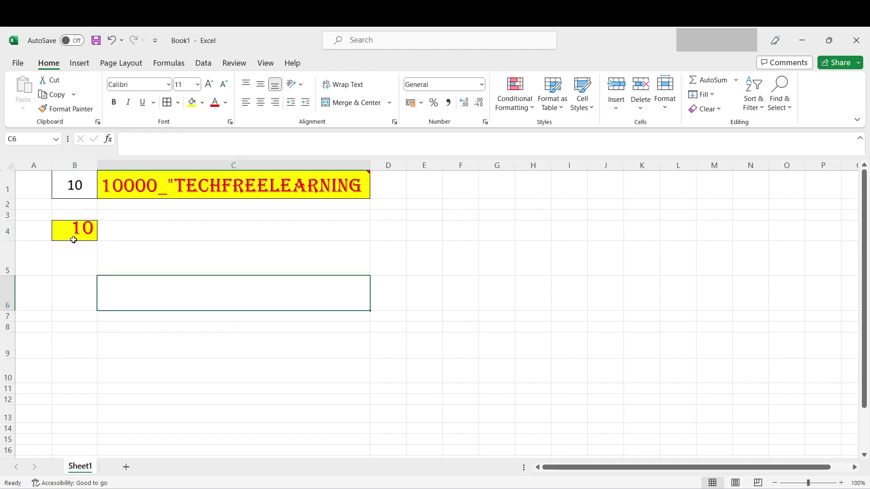
key("ctrl+z")
left_click(118, 217)
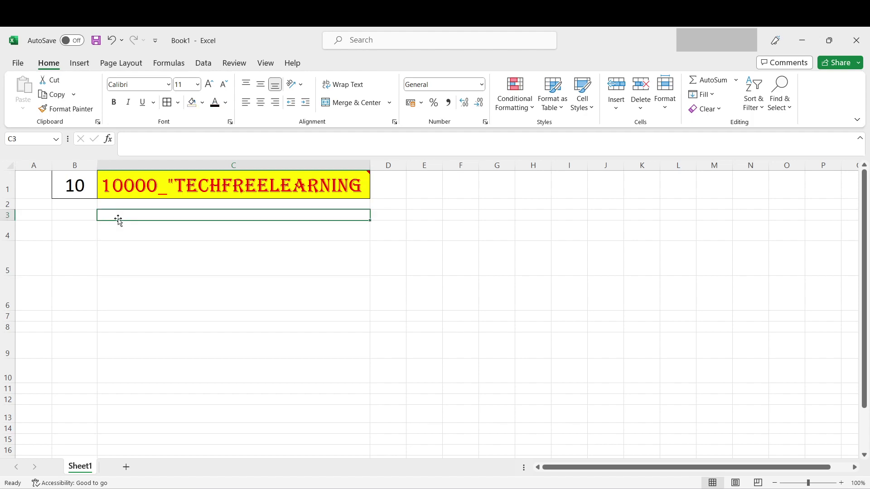
Step: Copy cell C1 and paste only its formula into cell C3
left_click(120, 195)
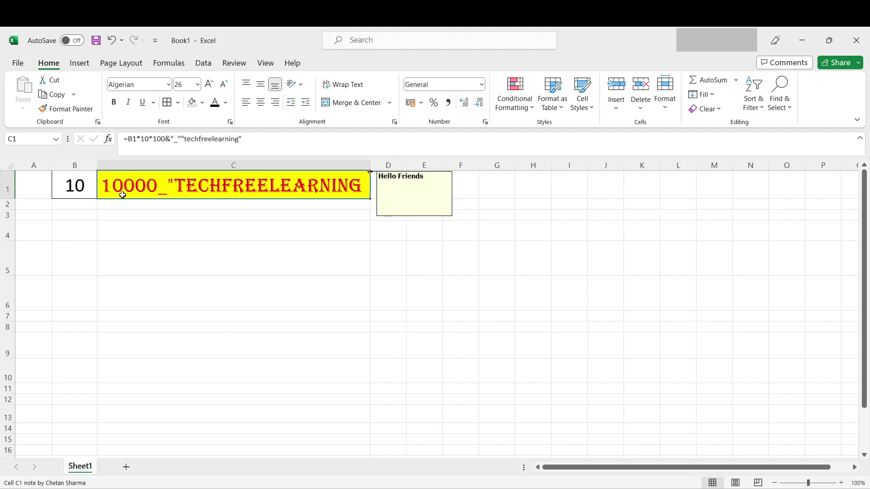
key("ctrl+c")
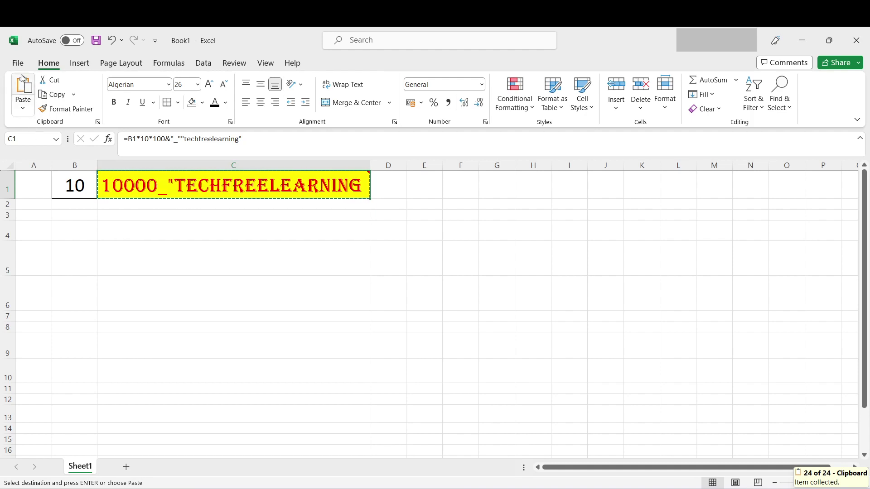
left_click(24, 109)
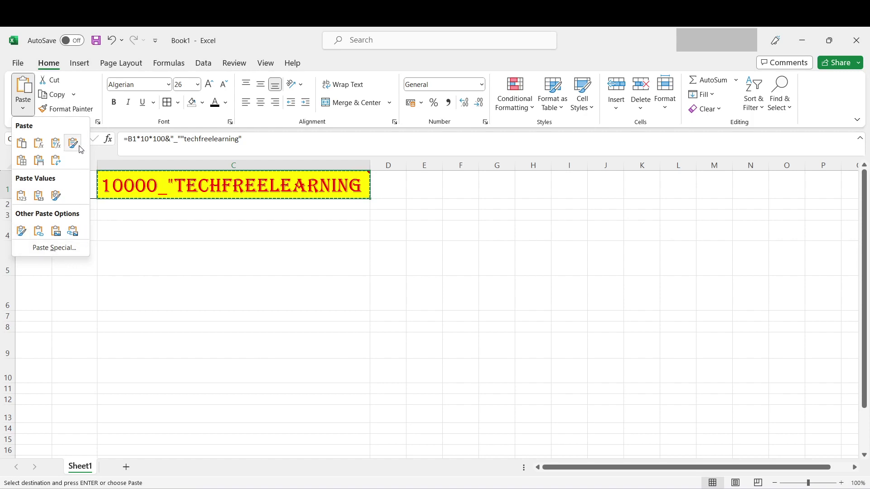
left_click(21, 145)
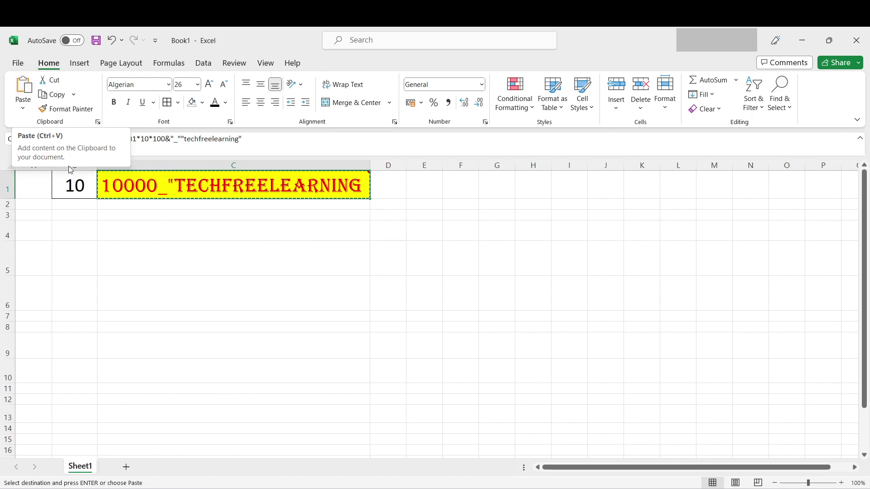
left_click(281, 231)
left_click(241, 204)
left_click(160, 215)
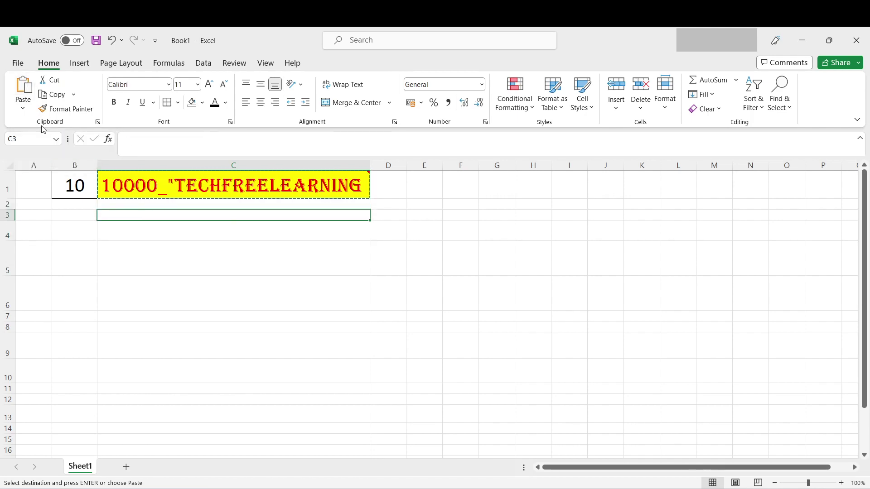
left_click(23, 108)
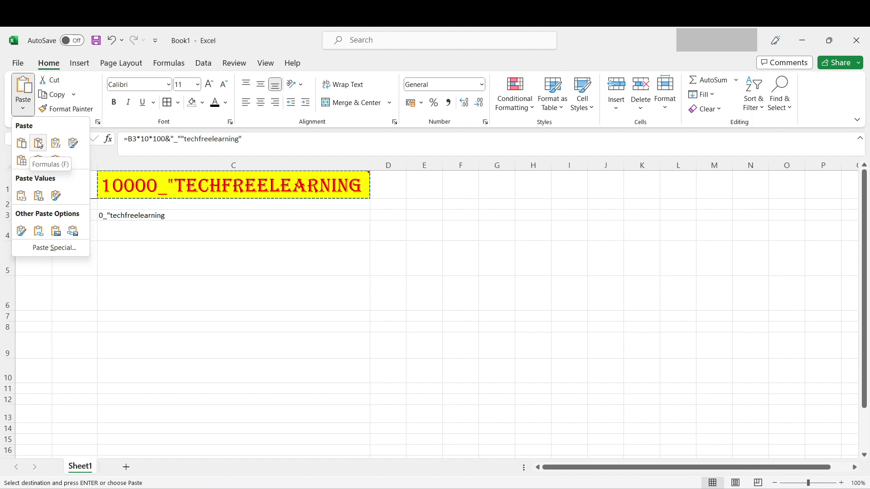
left_click(39, 144)
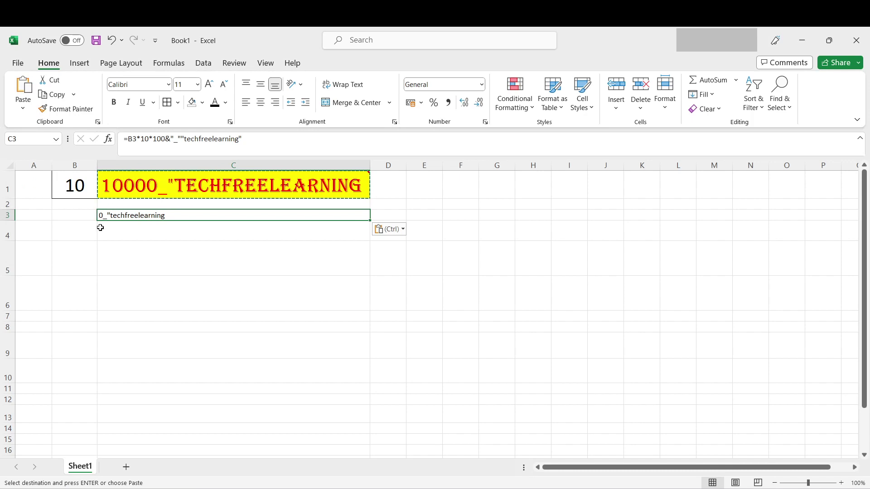
Step: Format the empty cell C4 with the Arial Black font at size 36
left_click(118, 231)
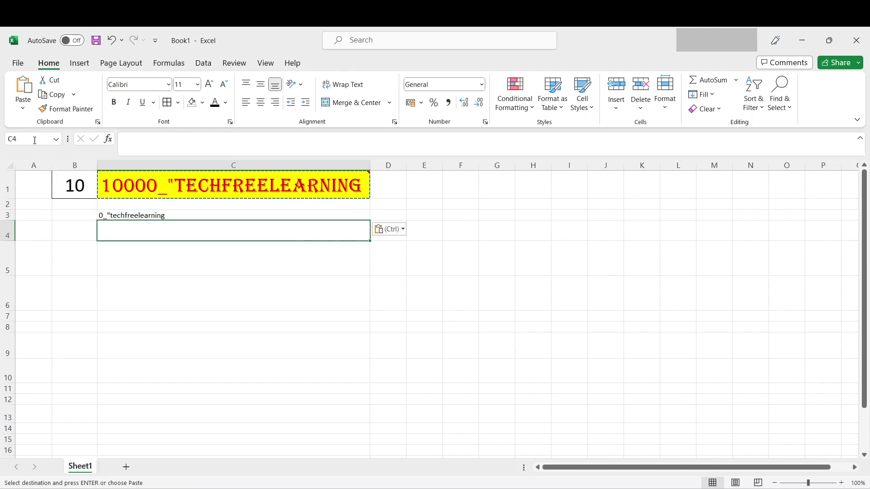
left_click(23, 108)
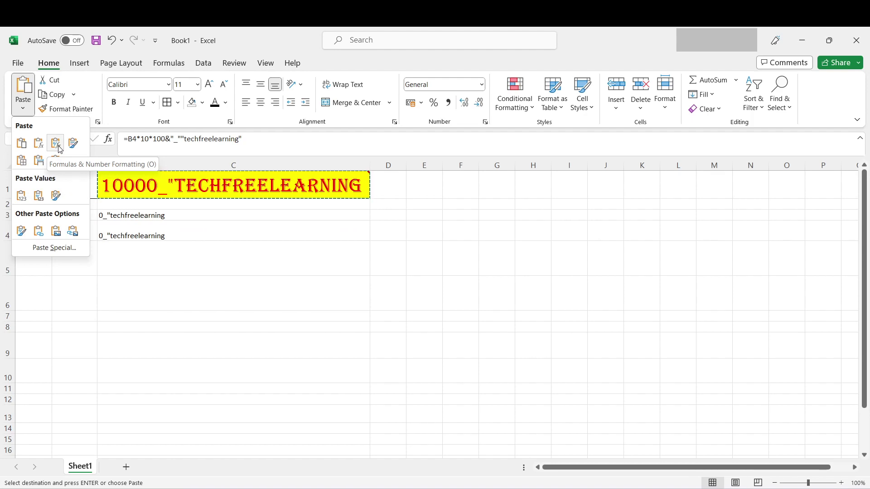
left_click(168, 85)
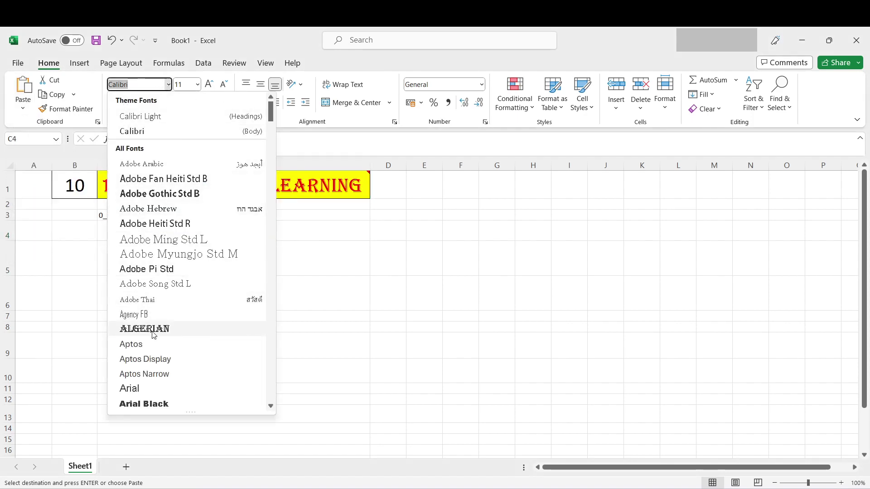
scroll(140, 335, "down", 1)
scroll(138, 290, "down", 1)
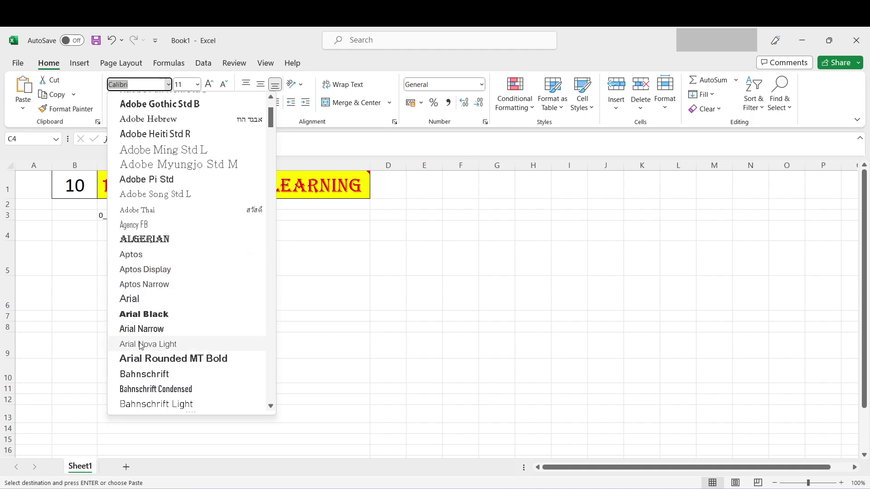
left_click(142, 313)
left_click(197, 85)
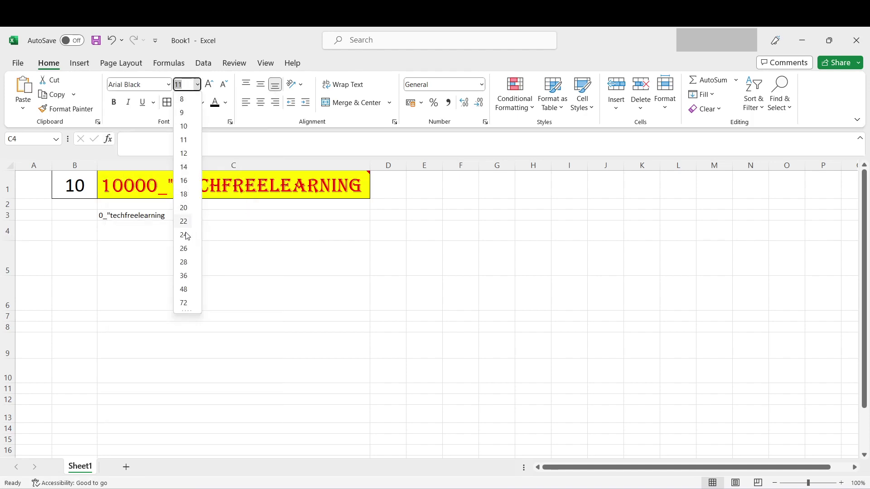
left_click(185, 281)
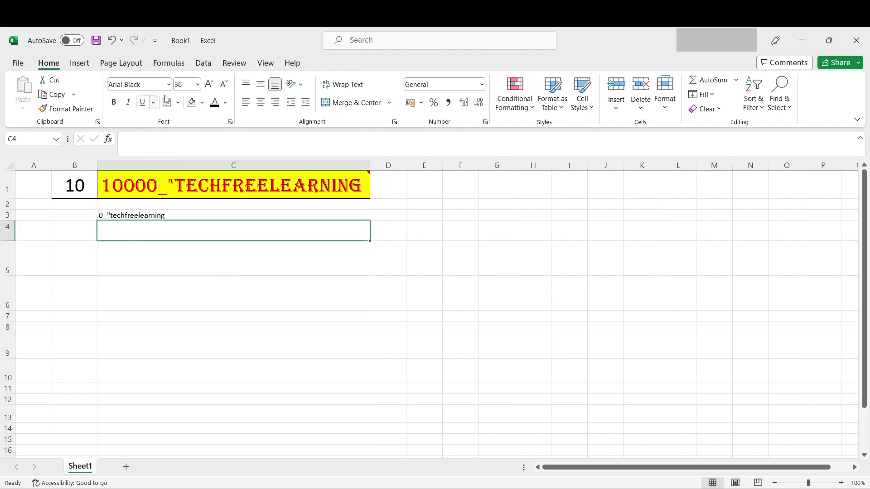
Step: Copy cell C1 and paste its formula and number formatting into cell C4
left_click(136, 167)
left_click(131, 196)
mouse_move(130, 195)
key("ctrl+c")
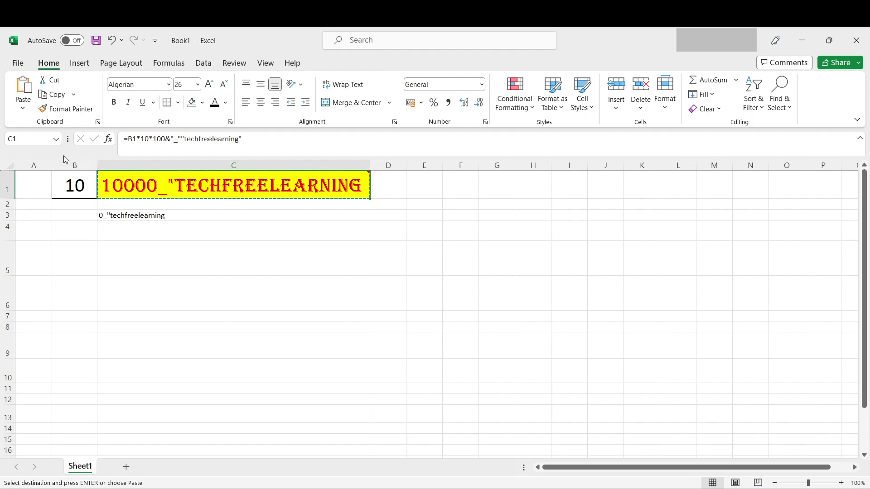
left_click(120, 256)
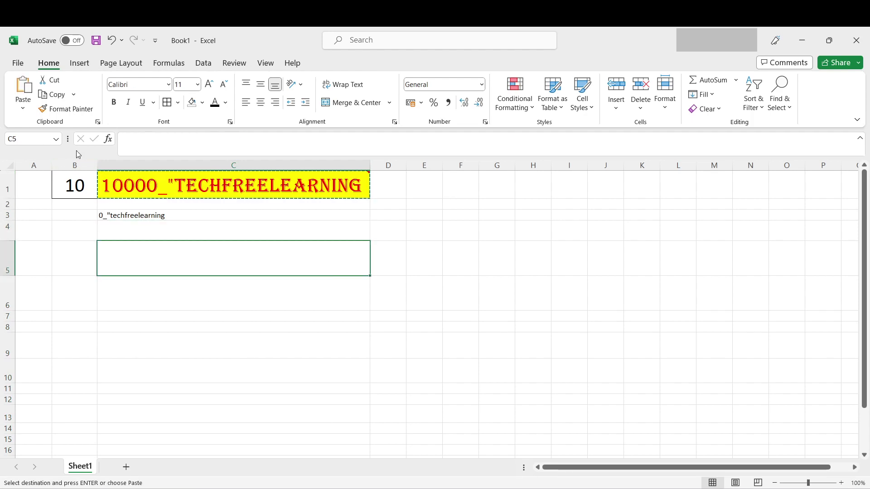
left_click(119, 235)
left_click(23, 108)
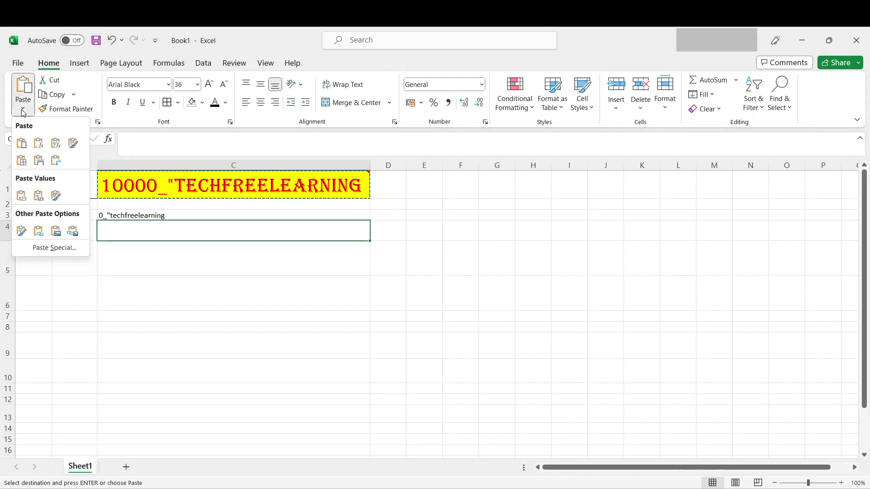
left_click(56, 144)
Step: Widen column C and increase the height of row 4 to fit the large text in cell C4
left_click(157, 279)
left_click(151, 233)
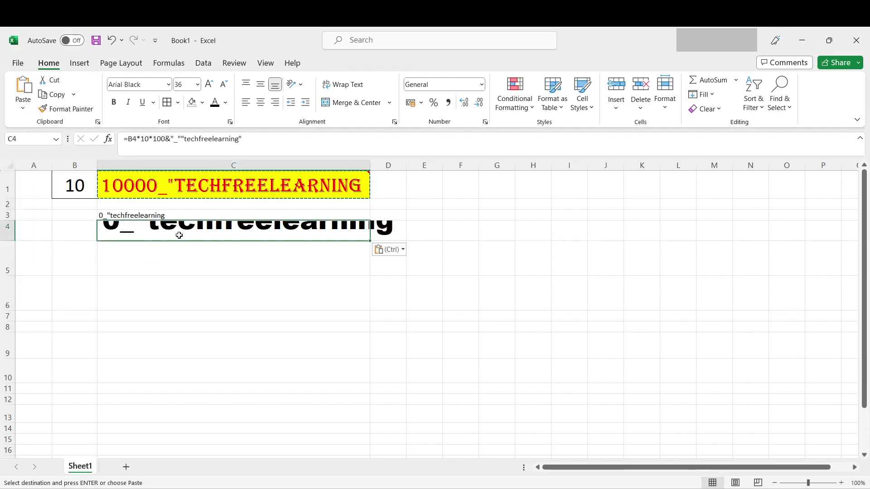
left_click_drag(369, 164, 406, 164)
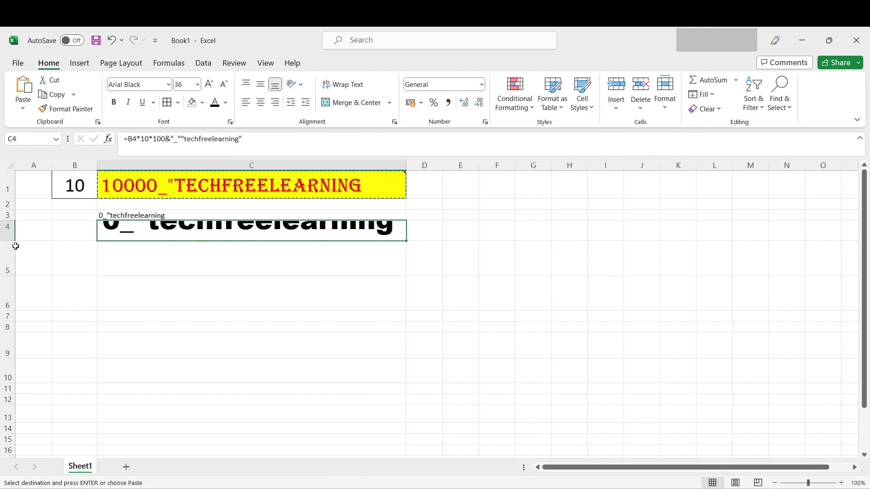
left_click_drag(5, 243, 6, 265)
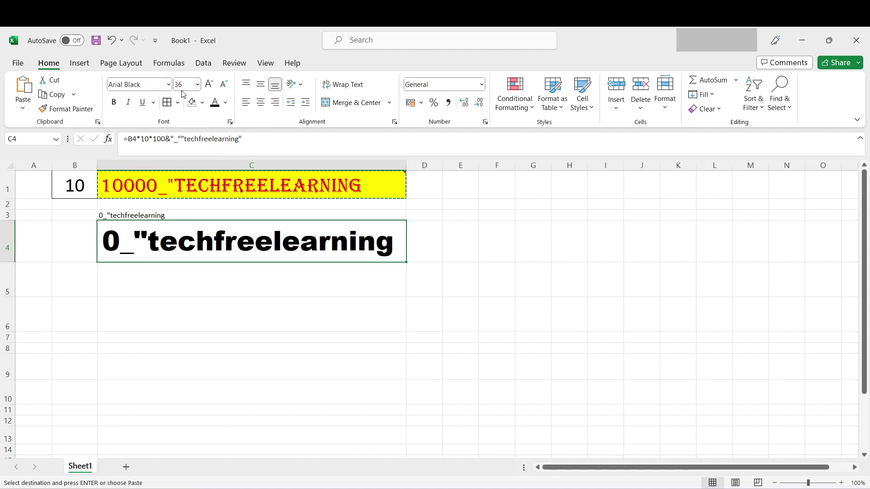
Step: Paste the copied cell C1 into cell C5, keeping the source formatting
left_click(157, 290)
left_click(23, 111)
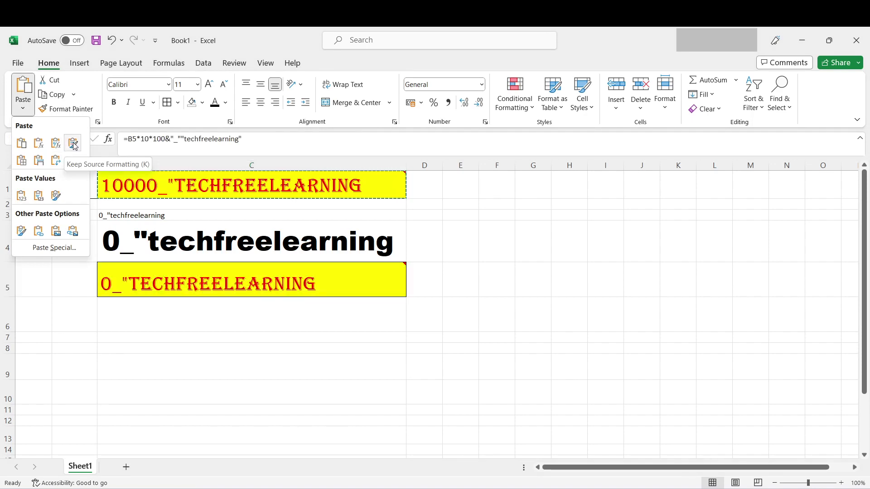
left_click(73, 144)
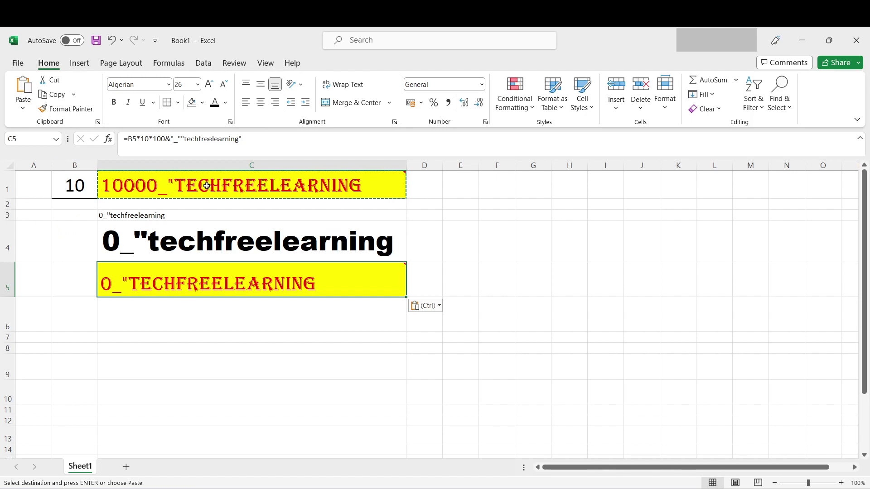
Step: Check the notes attached to cells C1 and C5, and inspect the formula in C5
mouse_move(205, 186)
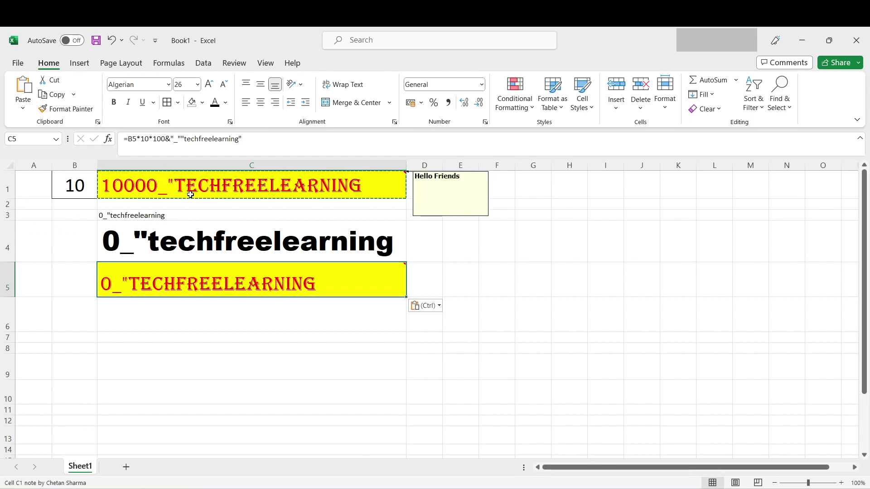
left_click(121, 354)
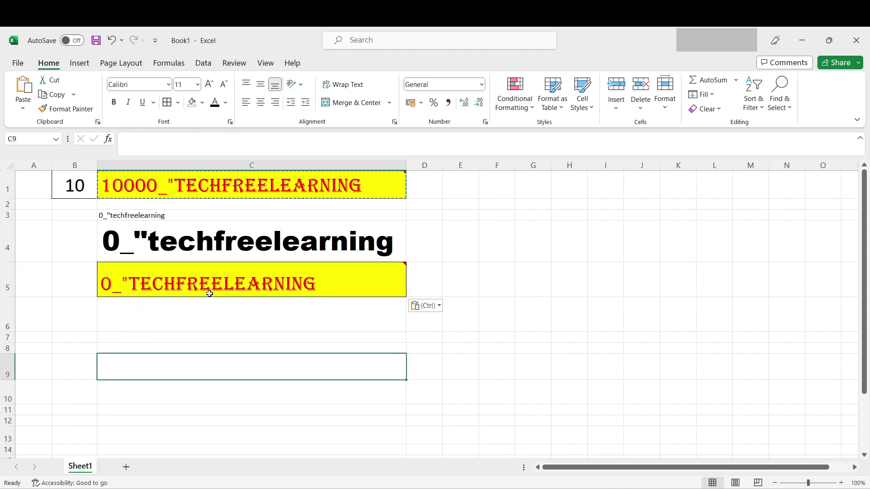
mouse_move(224, 291)
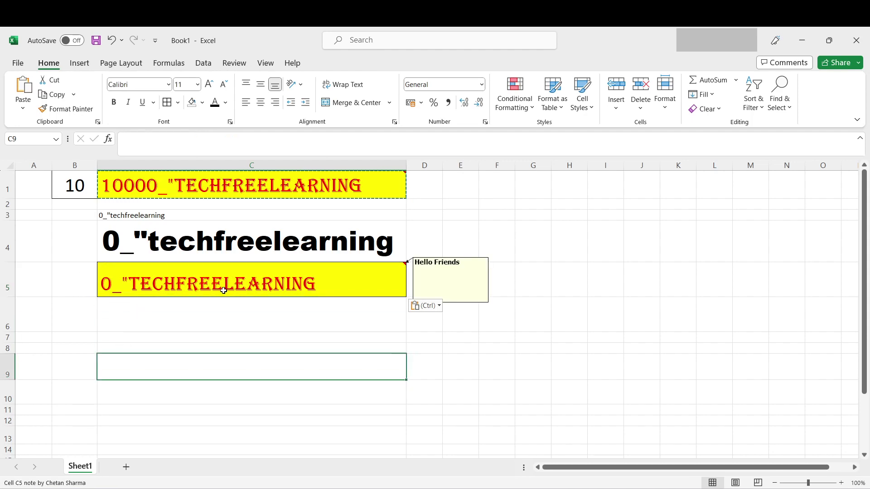
left_click(178, 284)
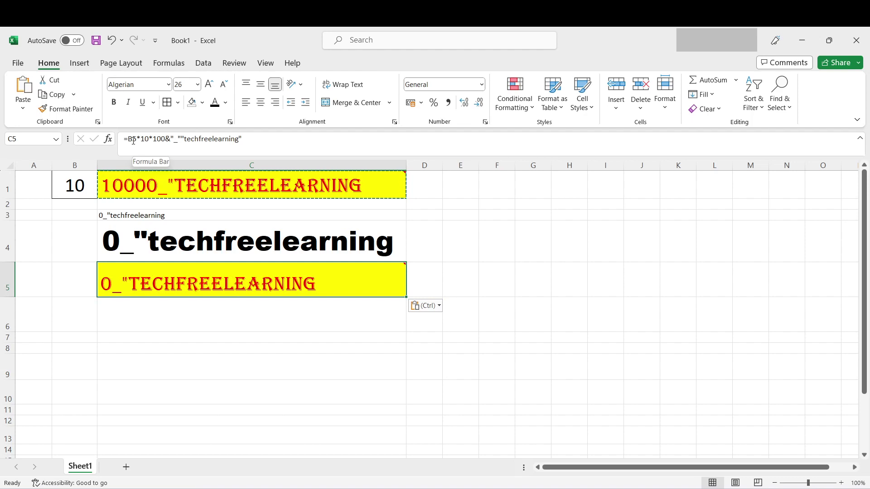
left_click(257, 141)
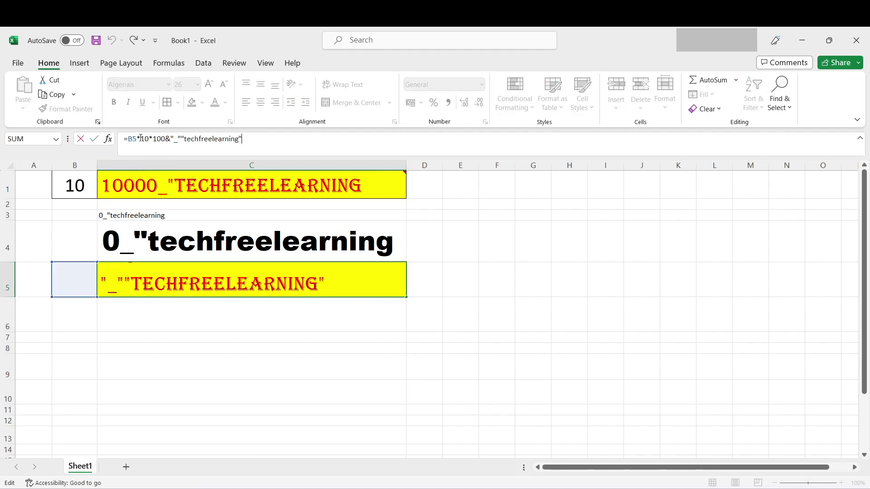
key("Return")
Step: Paste cell C1 into cell C6 without its borders, and check the note on C6
left_click(23, 109)
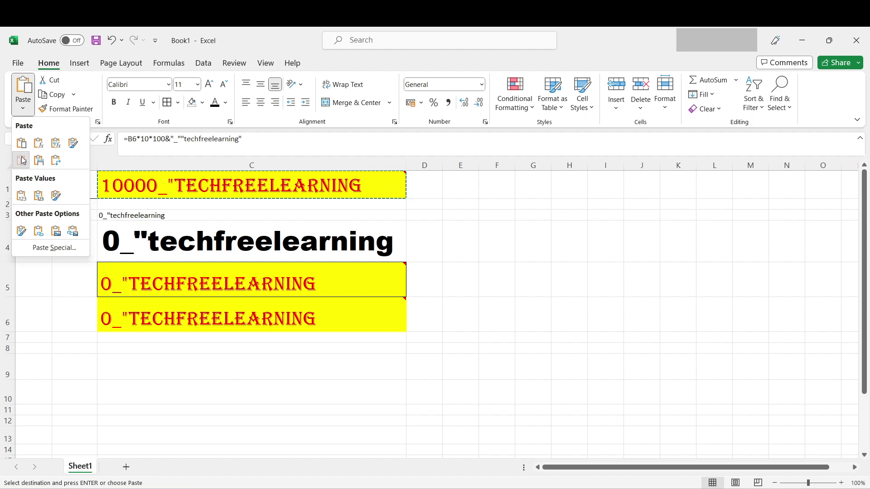
left_click(23, 160)
left_click(140, 356)
left_click(132, 319)
left_click(130, 352)
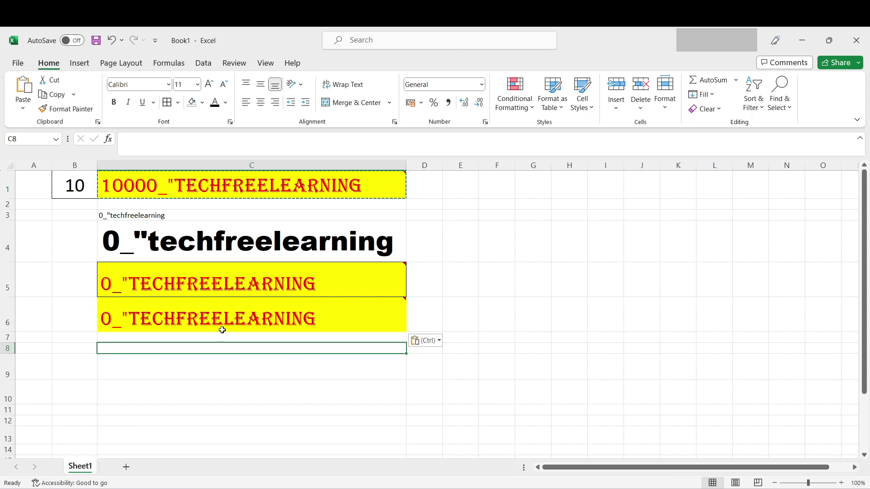
mouse_move(222, 331)
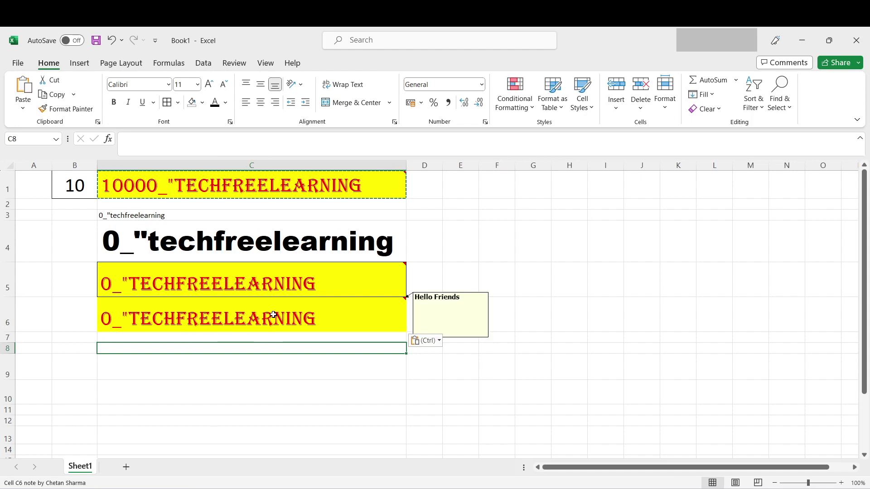
mouse_move(330, 284)
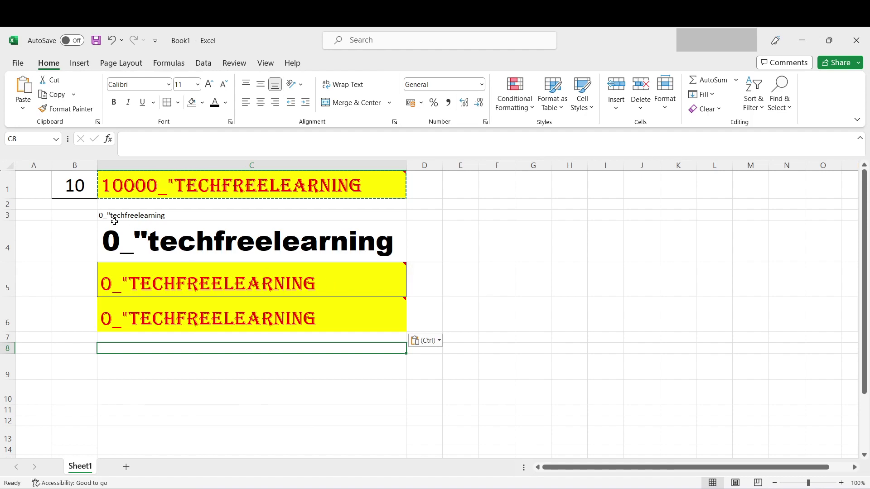
Step: Paste cell C1 into cell F3, keeping the source column width
left_click(32, 115)
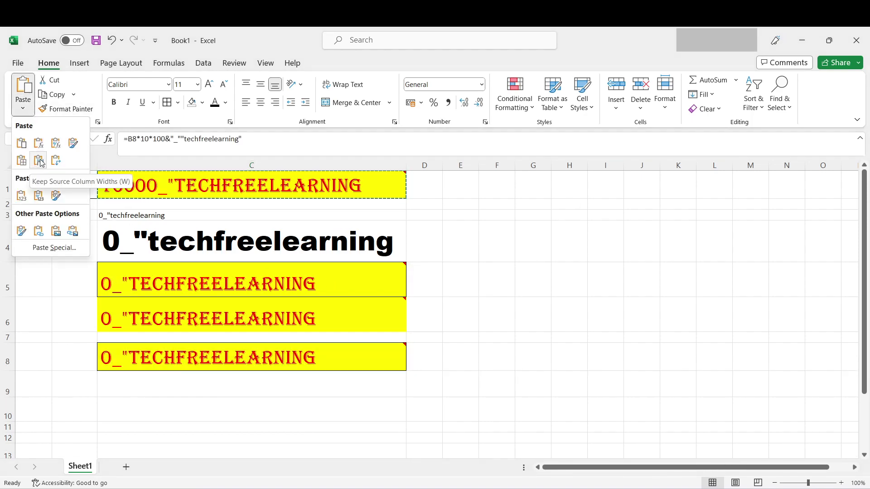
left_click(490, 213)
left_click(491, 213)
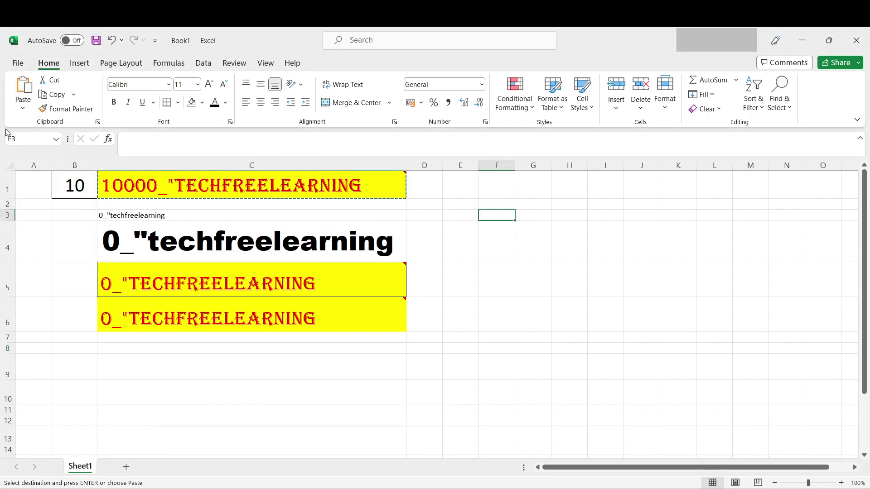
left_click(23, 112)
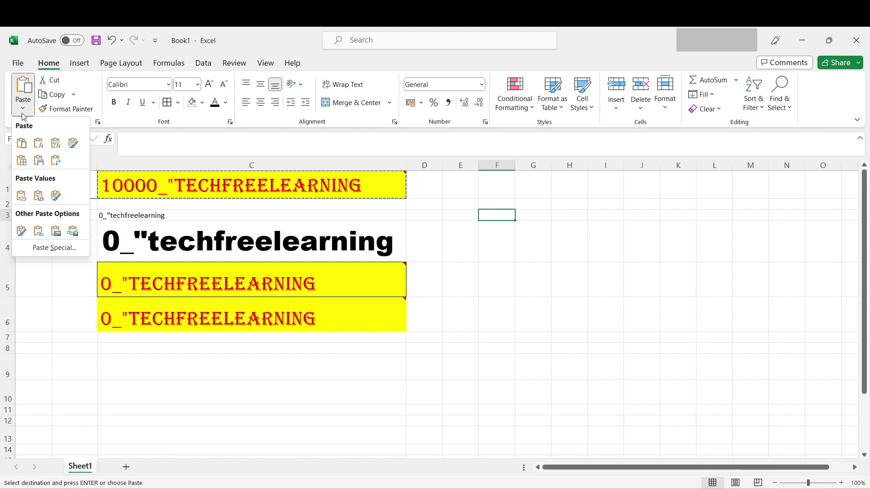
left_click(38, 162)
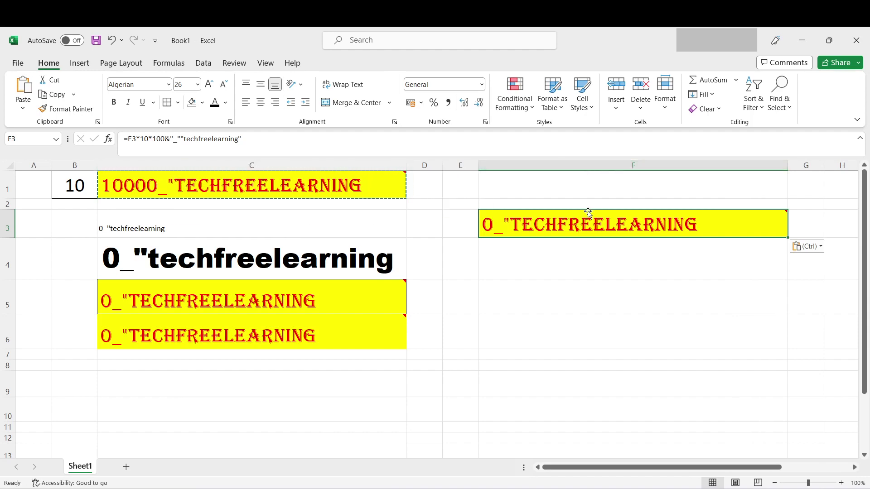
mouse_move(584, 221)
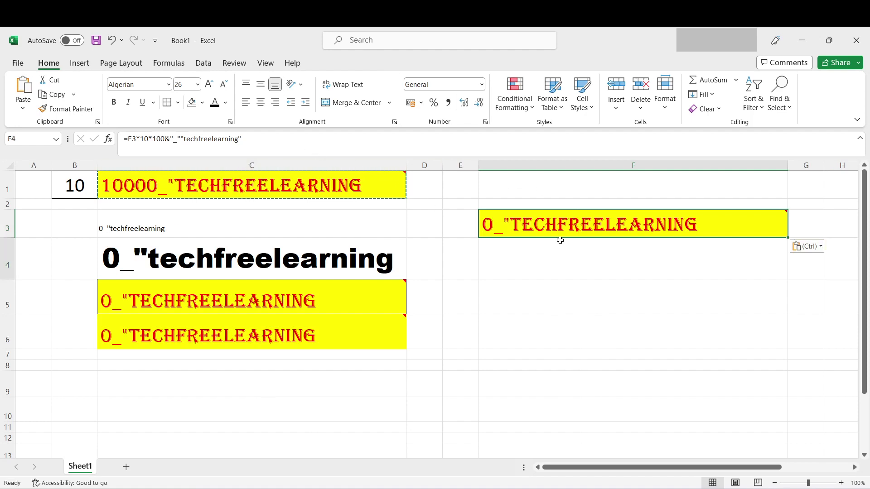
Step: Paste only the value of cell C1 into cell C8, and check that cell's content
left_click(276, 148)
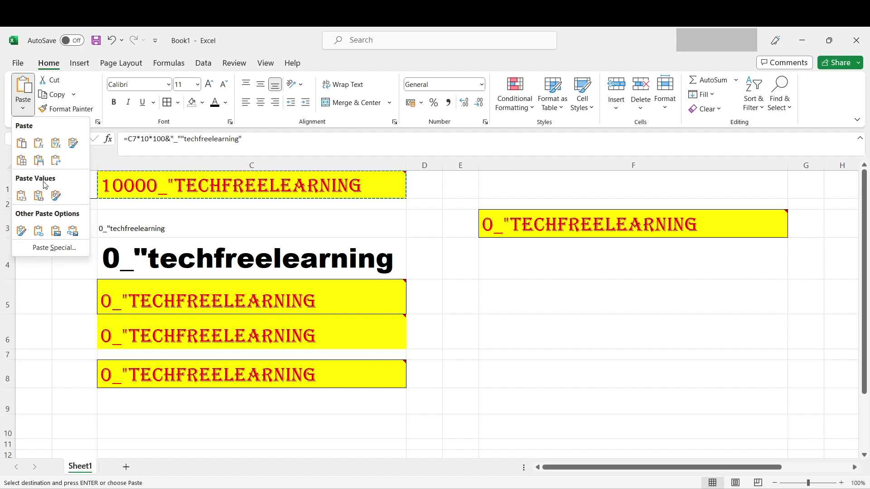
left_click(25, 202)
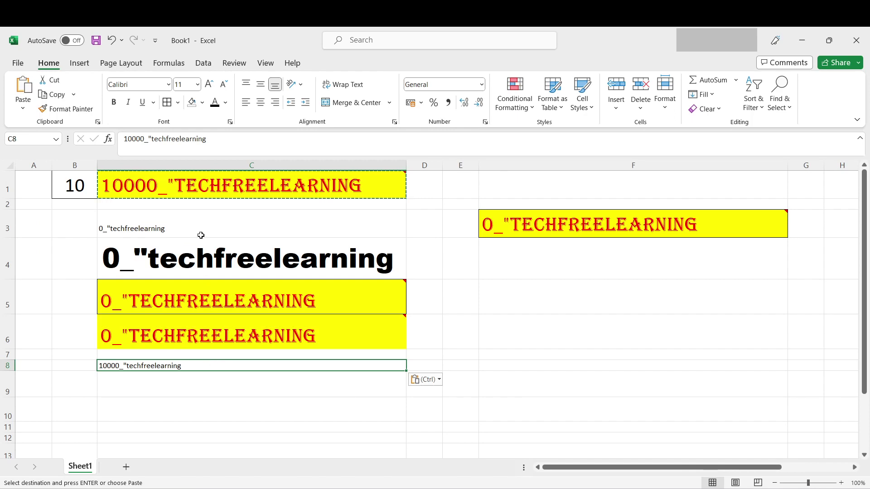
mouse_move(159, 190)
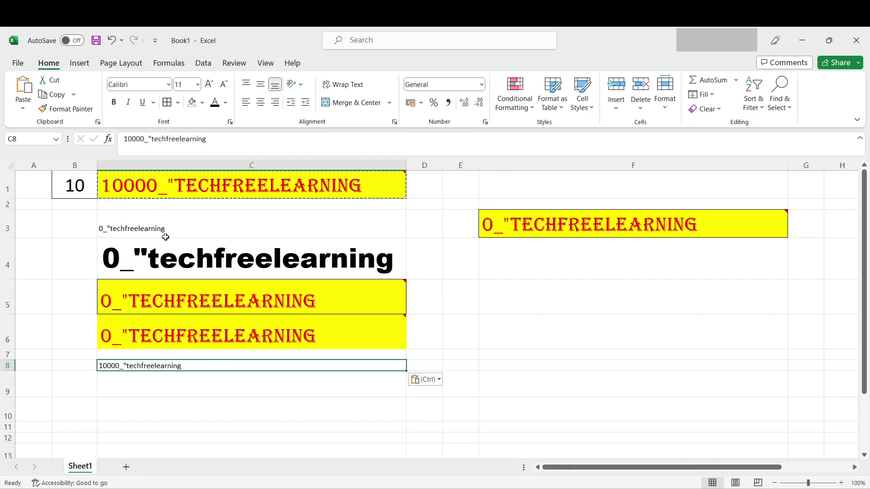
left_click(220, 142)
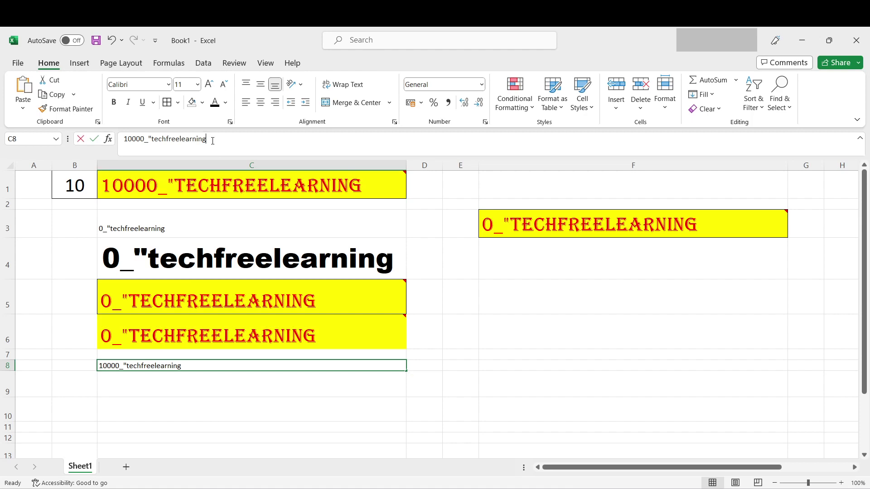
left_click(132, 389)
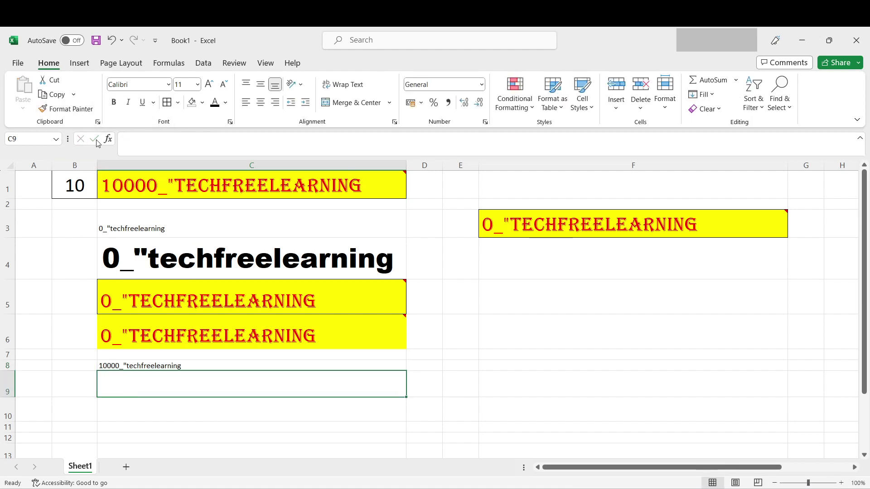
Step: Copy cell C1 and paste its value with number formatting into cell C9
left_click(126, 190)
key("ctrl+c")
left_click(132, 388)
left_click(23, 108)
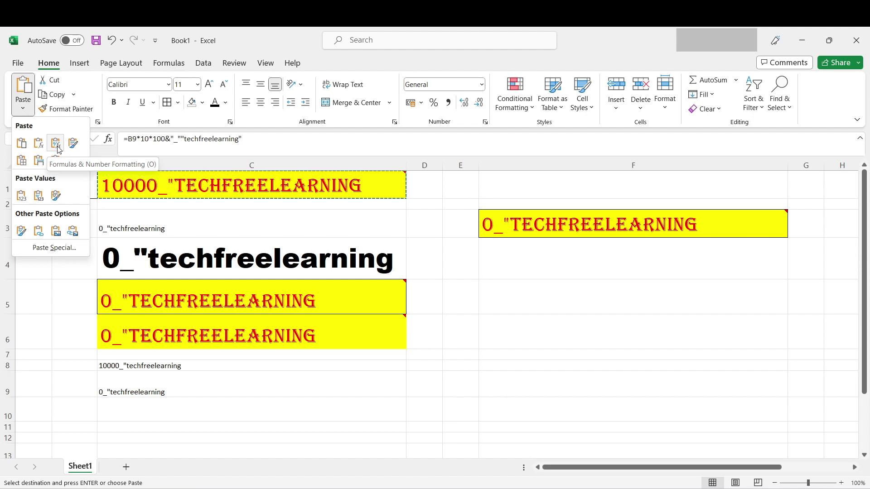
left_click(40, 197)
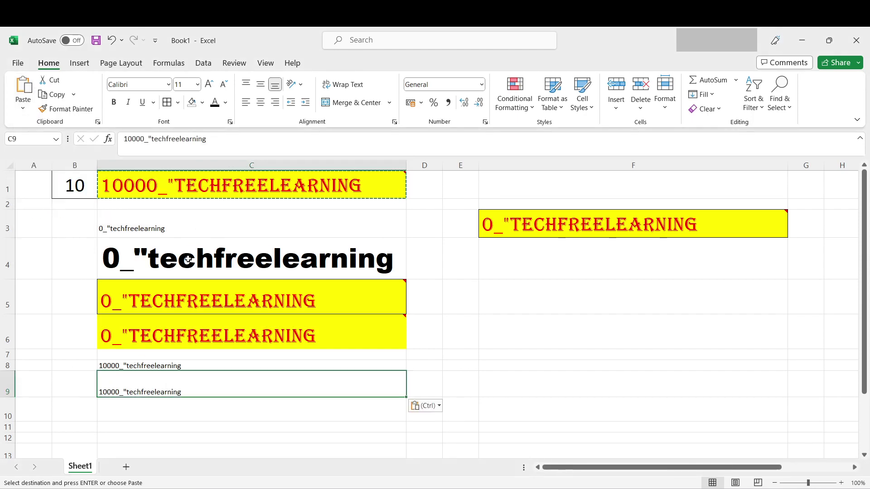
Step: Check in cell C9 whether the pasted content is a plain value or a formula
left_click_drag(221, 139, 124, 139)
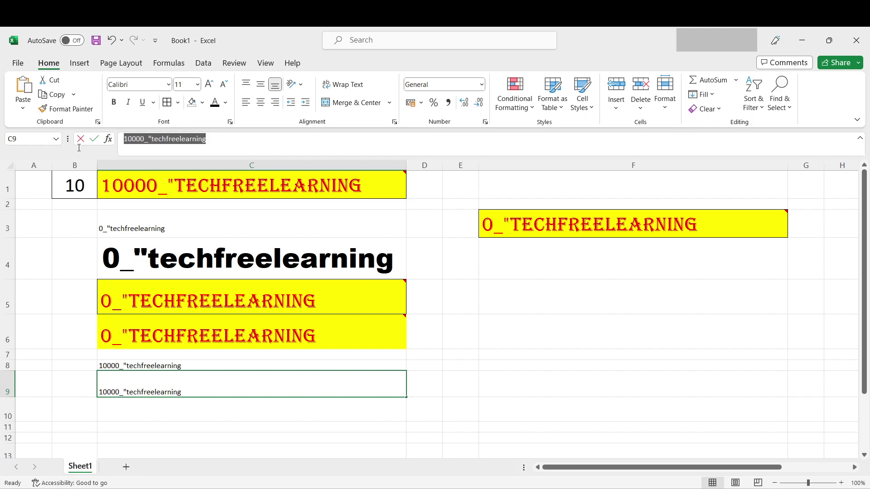
left_click(117, 407)
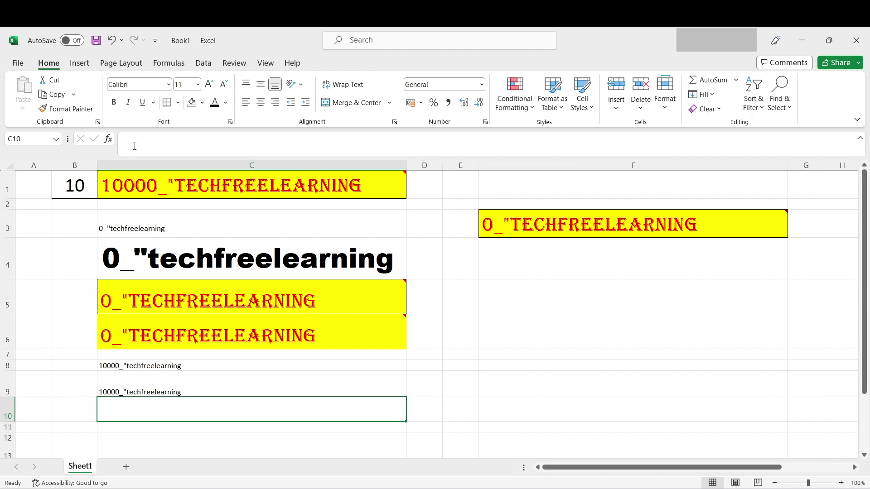
left_click(117, 385)
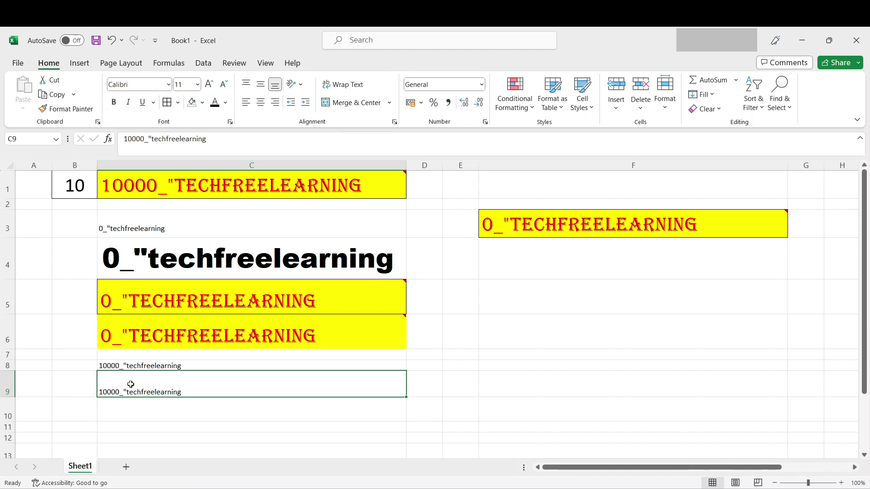
left_click(121, 408)
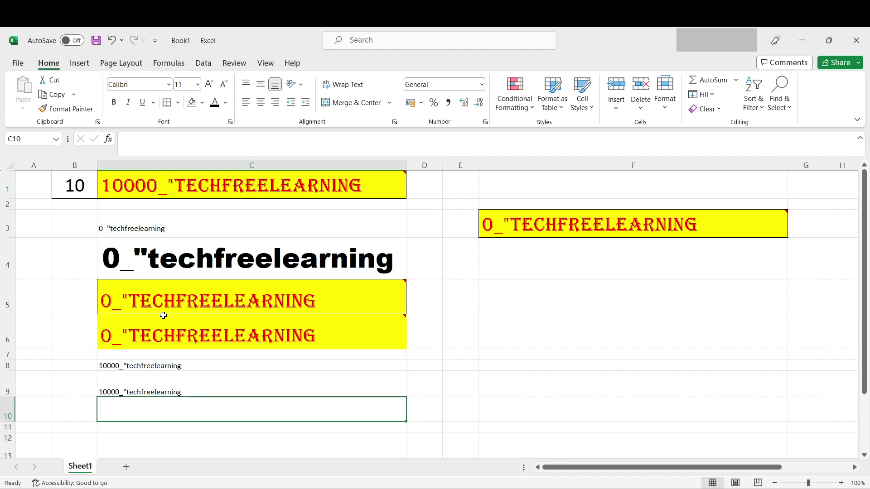
Step: Copy cell C1 and paste its value with source formatting into cell C10
left_click(138, 197)
key("ctrl+c")
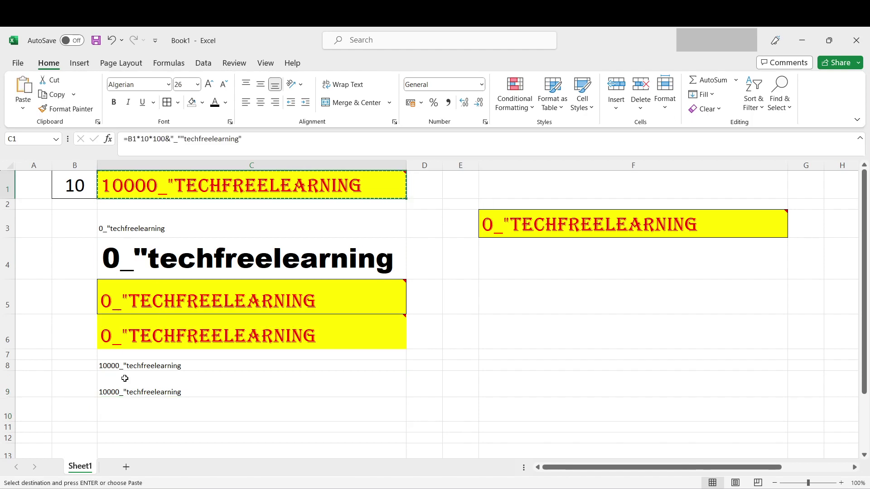
left_click(126, 404)
left_click(26, 112)
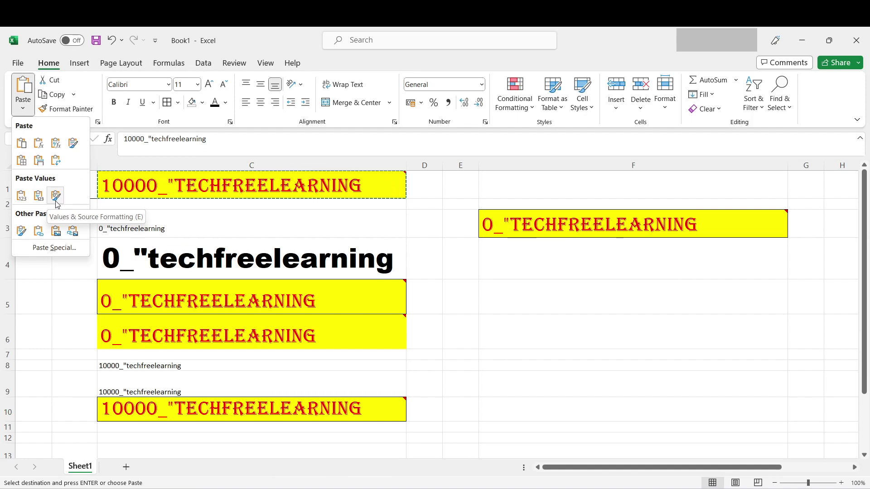
left_click(56, 195)
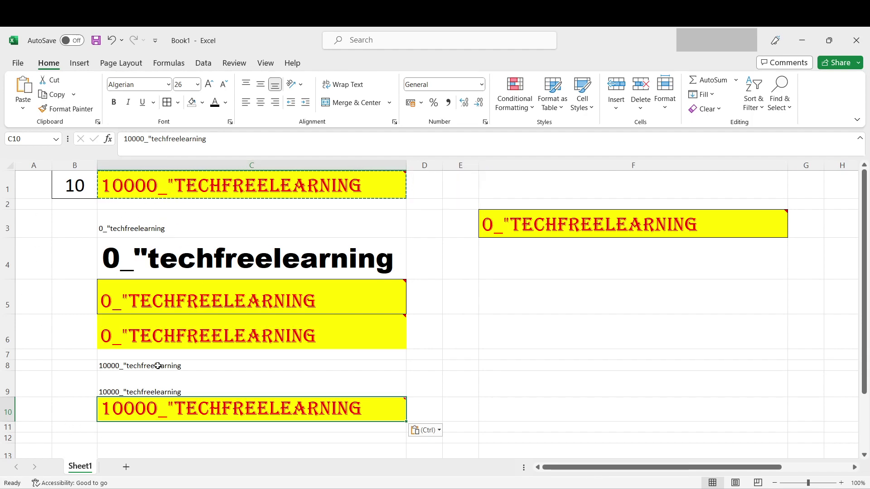
Step: Paste only the formatting of cell C1 into cell C11
left_click(114, 429)
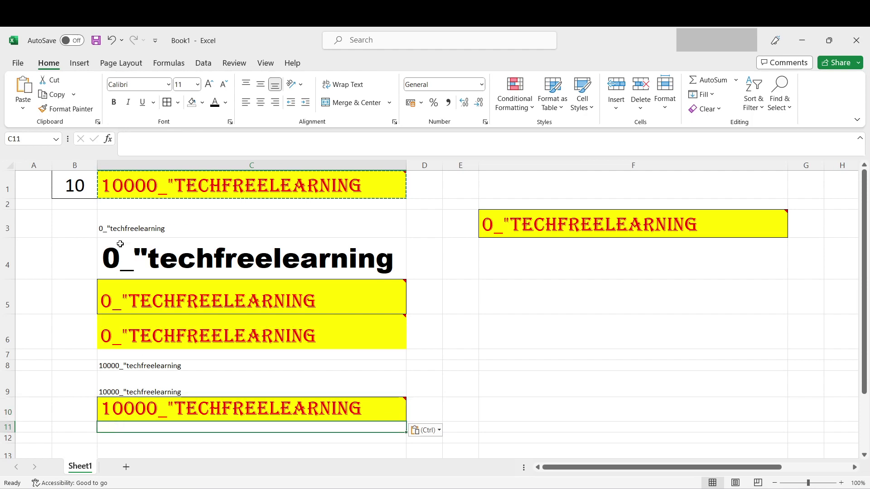
left_click(23, 108)
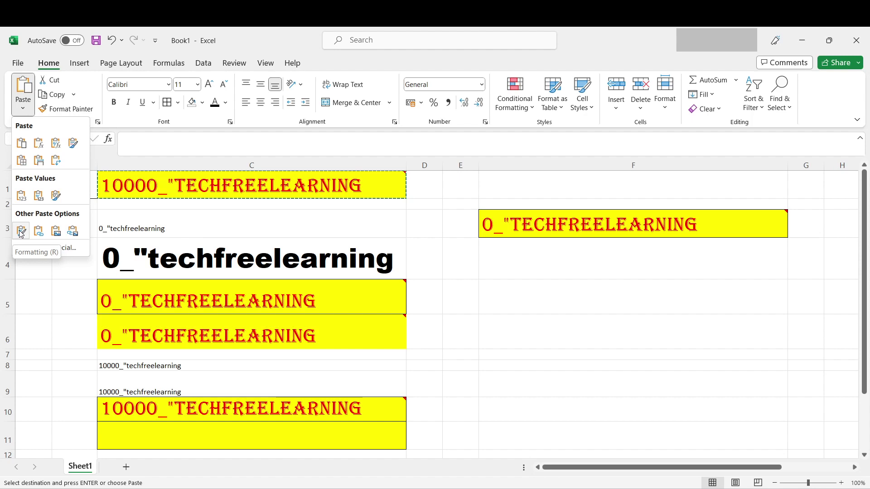
left_click(21, 232)
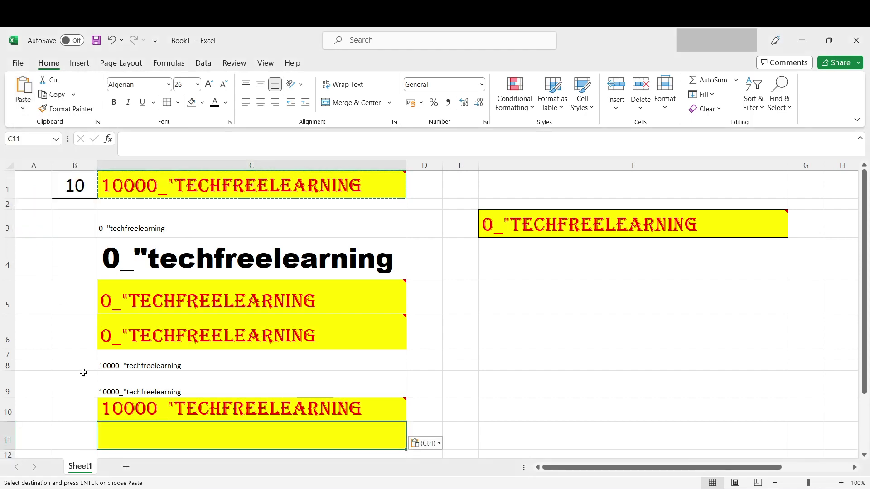
scroll(145, 383, "down", 1)
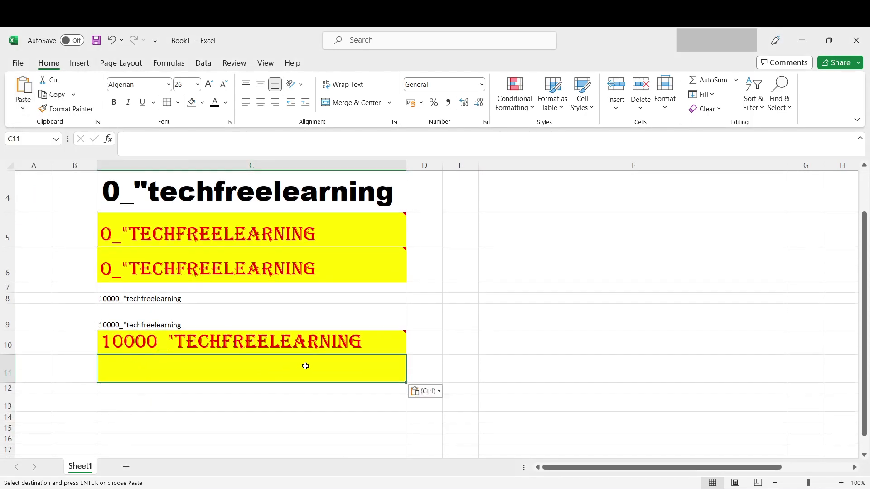
scroll(132, 392, "up", 1)
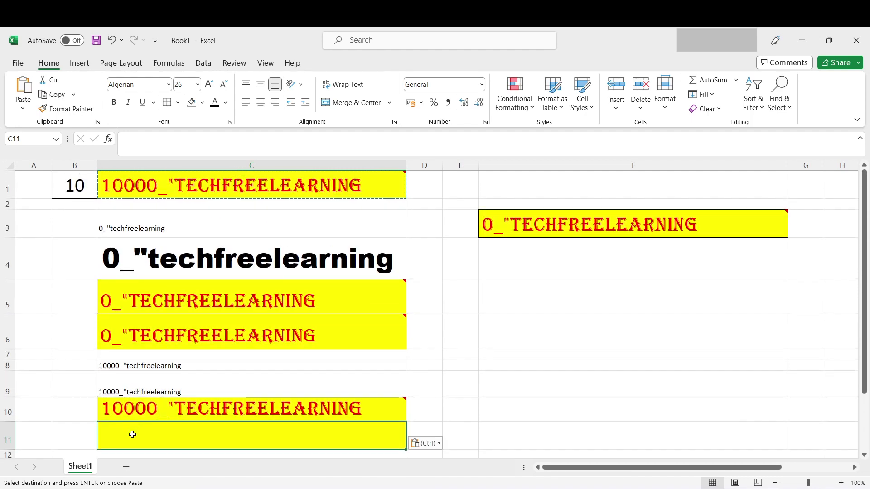
Step: Enter the text CHECK in cell C11 to test the pasted formatting
type("C")
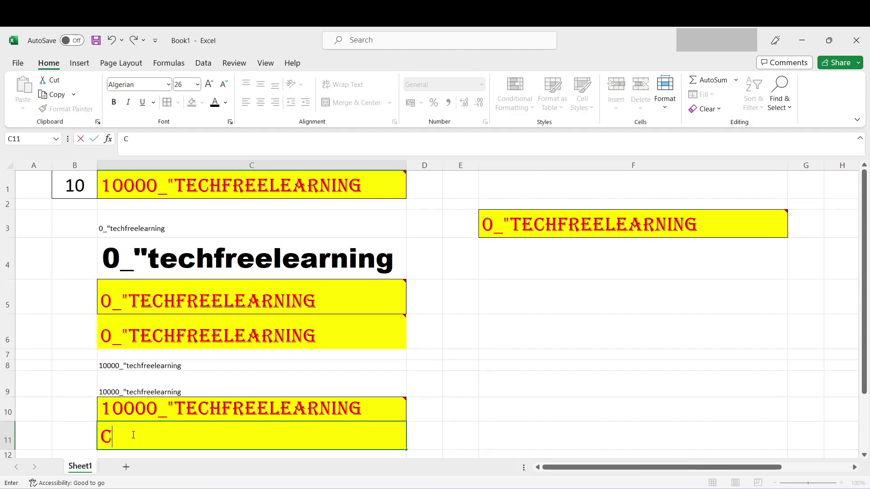
type("HECK")
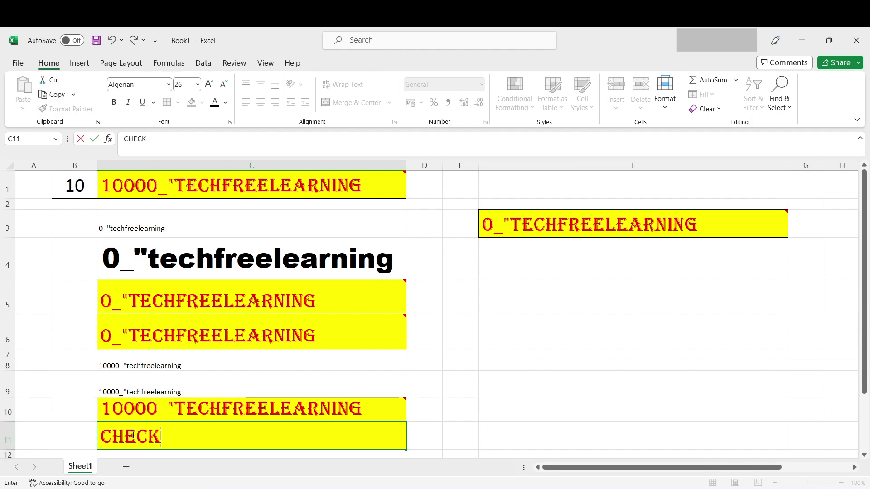
key("ctrl+Return")
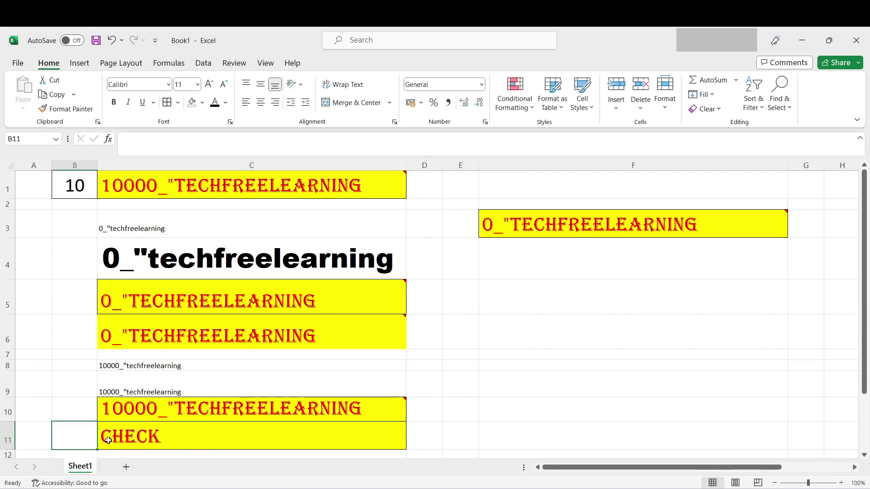
Step: Copy cell C1 and paste it as a link into cell F5
left_click(116, 185)
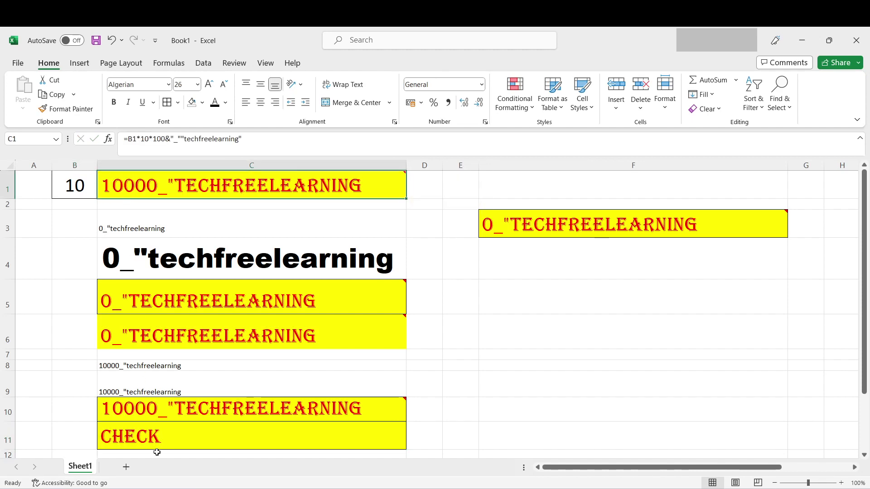
left_click(152, 436)
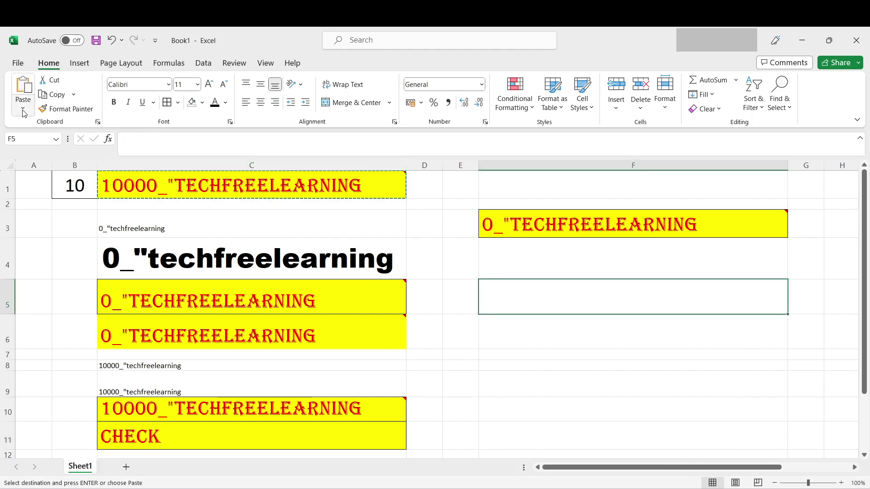
left_click(23, 109)
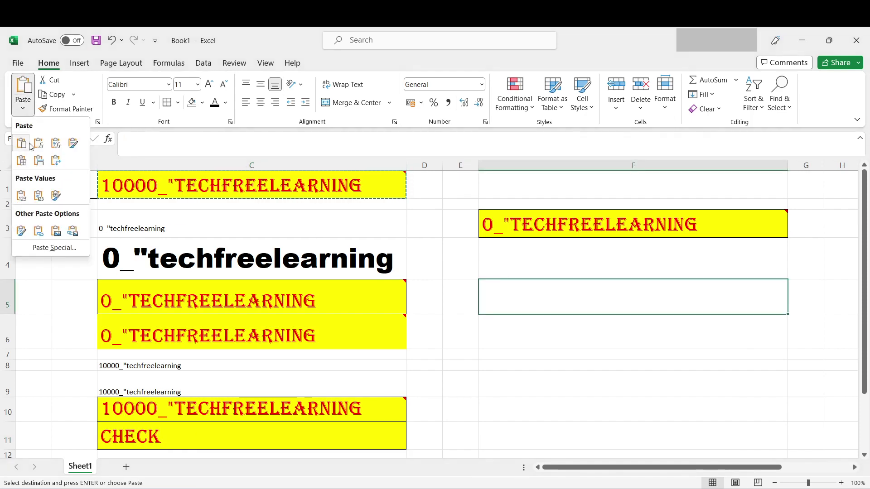
left_click(39, 232)
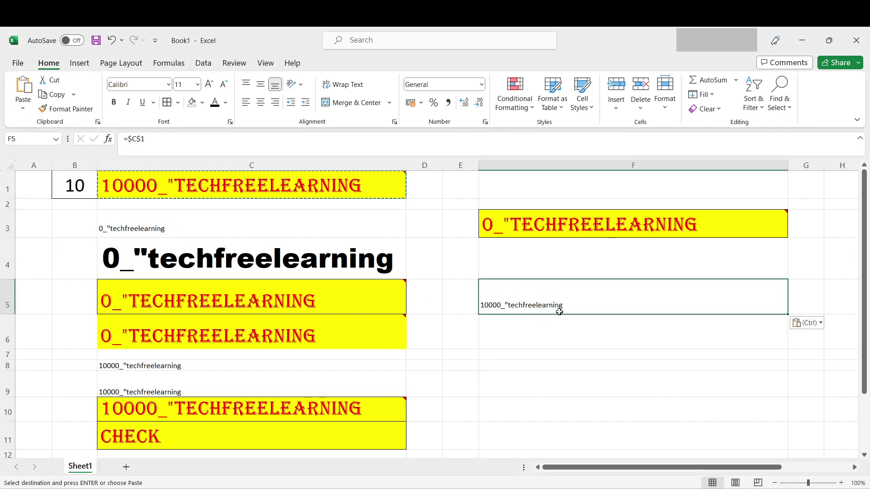
Step: Examine the link formula in cell F5 and the source cell it refers to
mouse_move(191, 173)
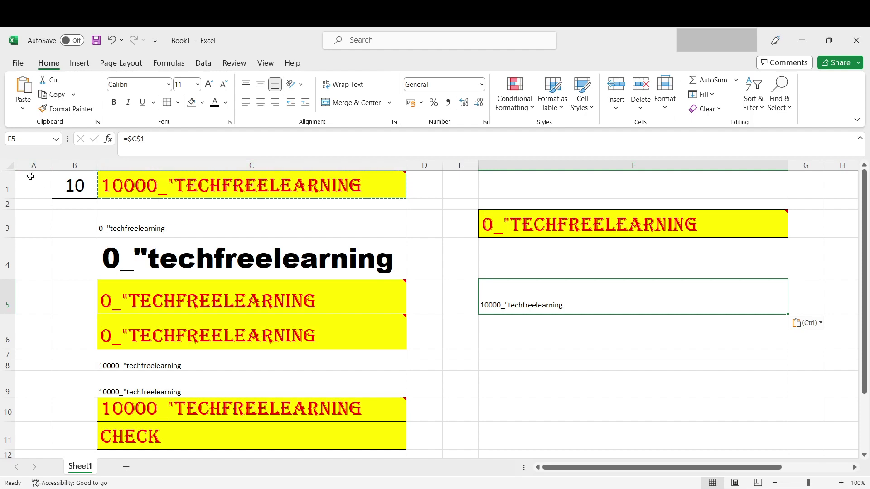
double_click(562, 303)
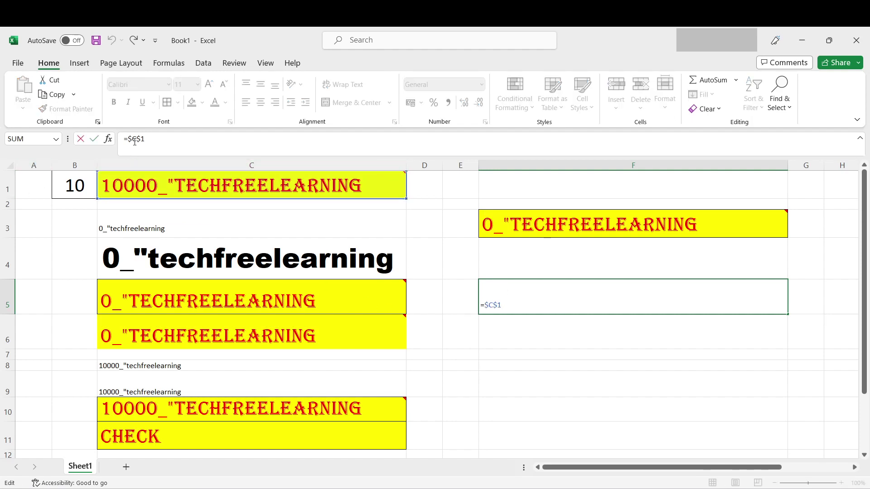
key("ctrl+Return")
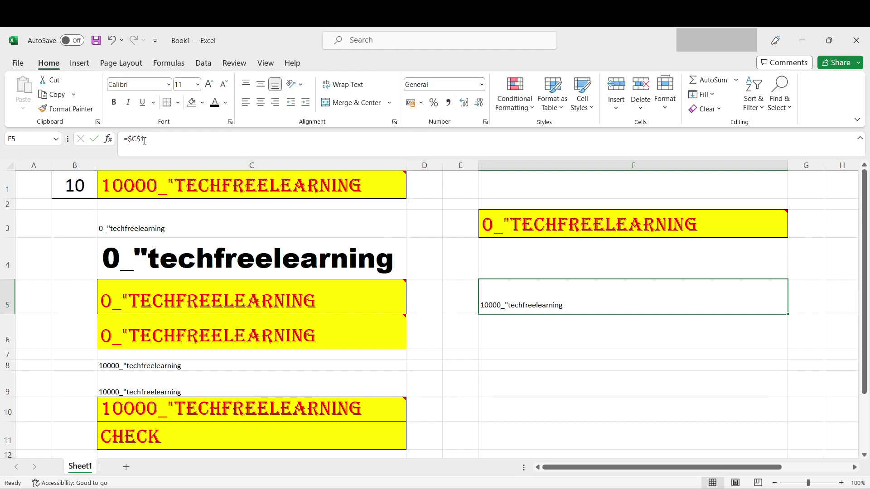
left_click_drag(144, 141, 74, 128)
key("Escape")
Step: Copy cell C1, paste it as a static picture at cell F6, and position the picture over that cell
left_click(504, 341)
left_click(235, 186)
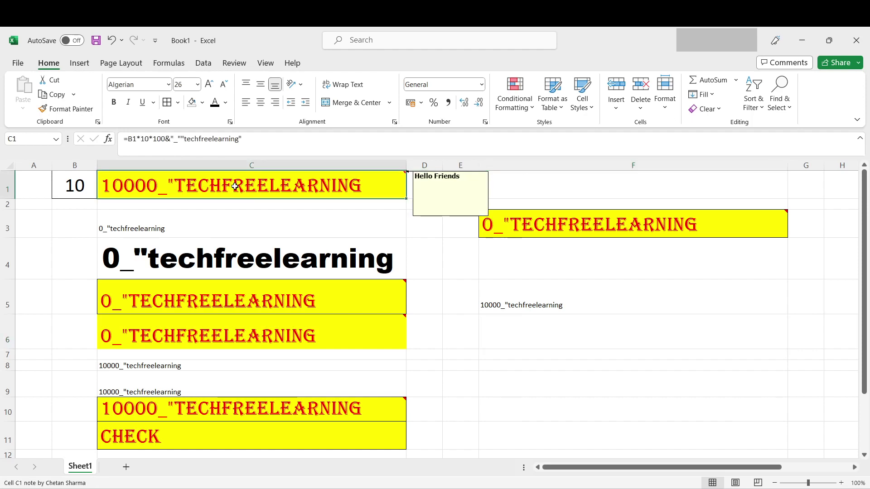
key("ctrl+c")
left_click(491, 328)
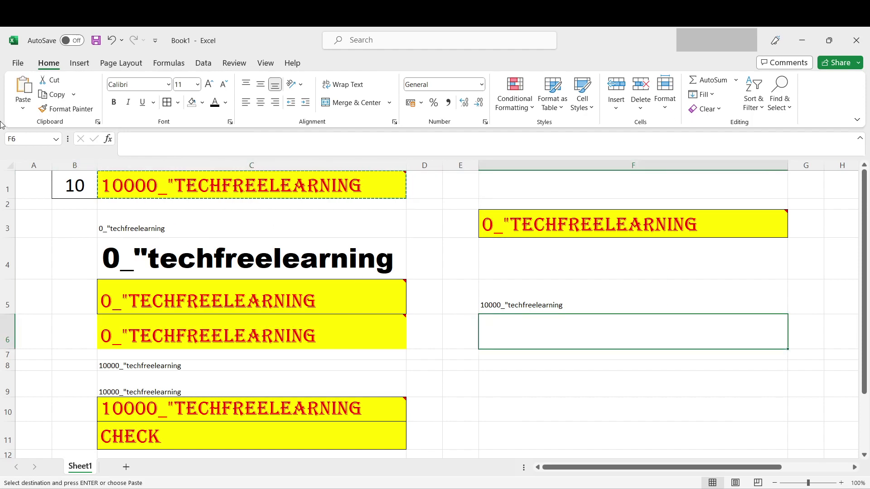
left_click(22, 108)
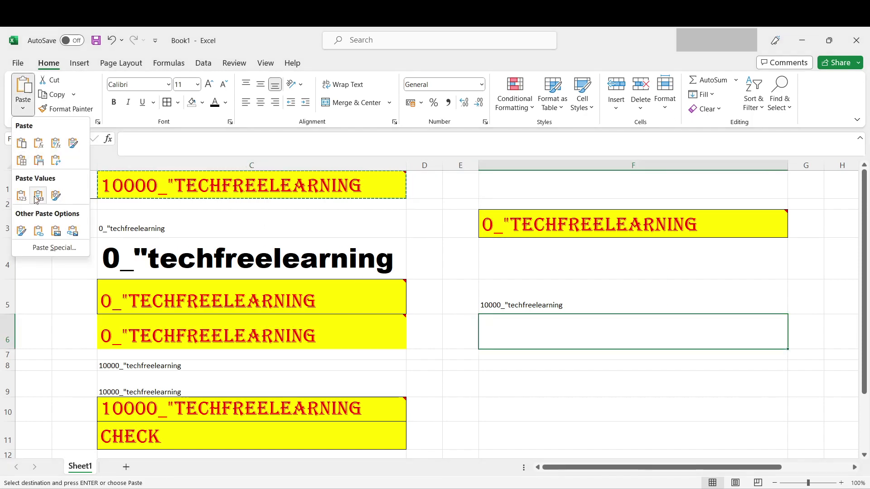
left_click(56, 234)
left_click_drag(529, 334, 575, 331)
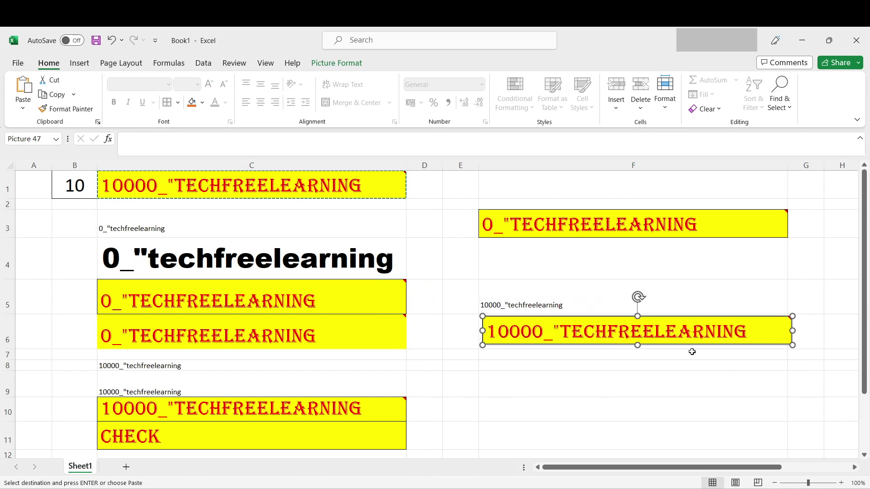
Step: Paste cell C1 as a linked picture at cell F7 and position it just below the static picture
left_click(531, 356)
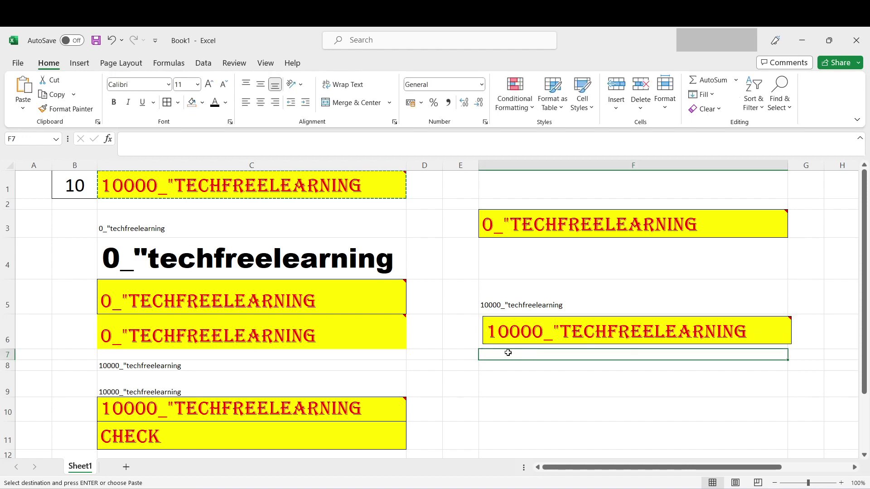
left_click(23, 109)
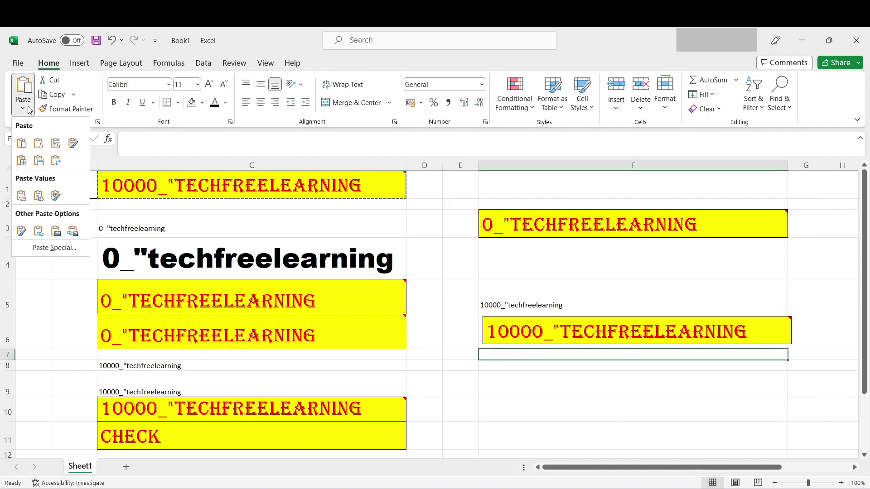
left_click(72, 232)
left_click(530, 410)
mouse_move(528, 368)
left_mouse_down()
mouse_move(522, 321)
mouse_move(526, 369)
mouse_move(531, 359)
left_mouse_up()
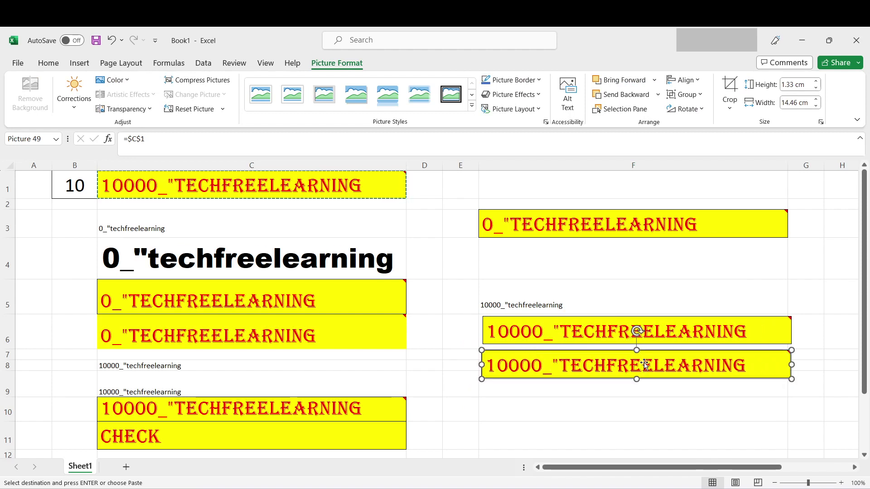
Step: Change the multiplier 10 in cell C1's formula to 15 to test the linked cell and pictures
left_click(268, 190)
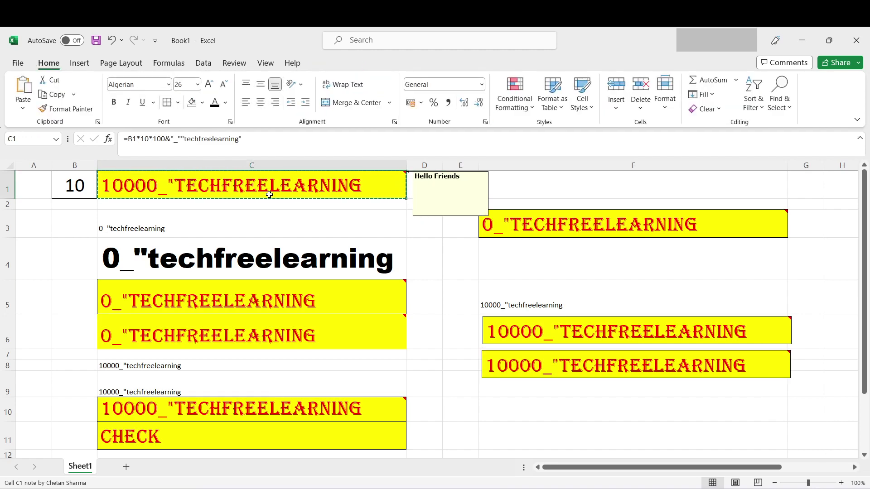
mouse_move(290, 178)
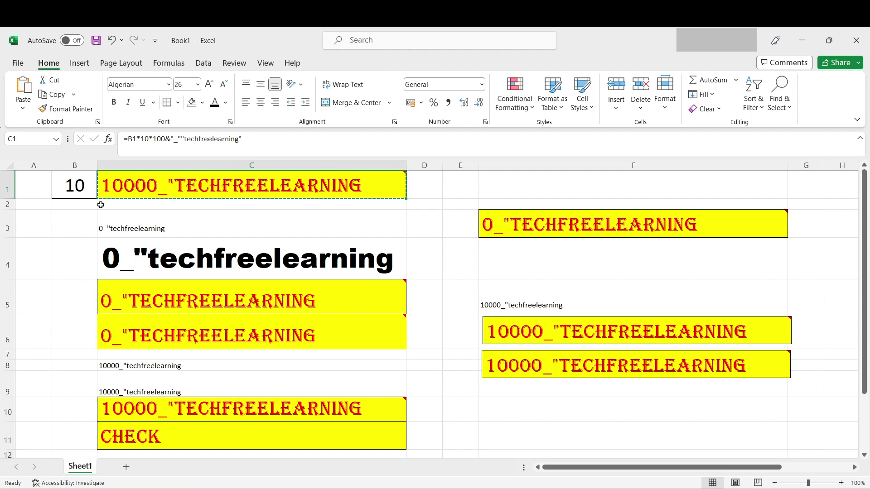
double_click(117, 186)
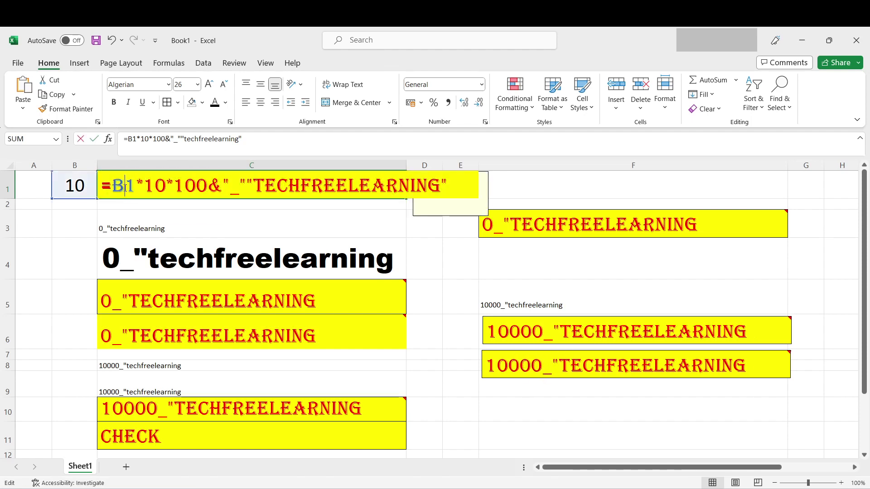
left_click(146, 146)
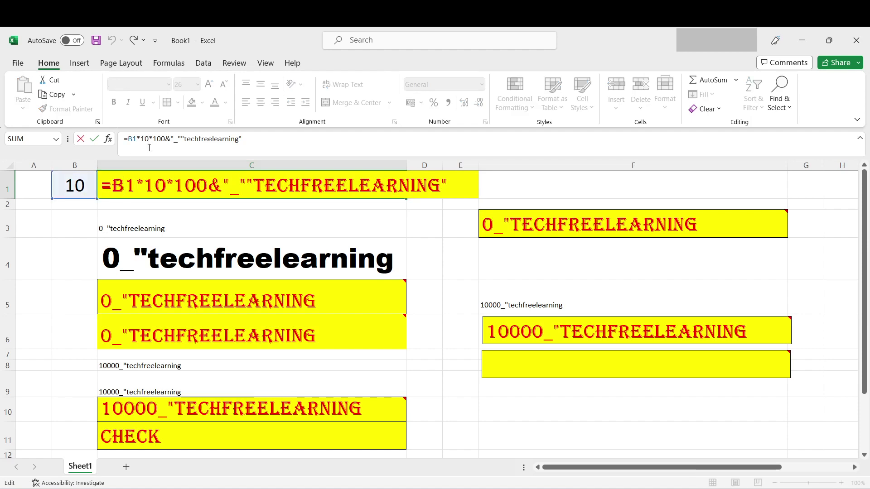
key("BackSpace")
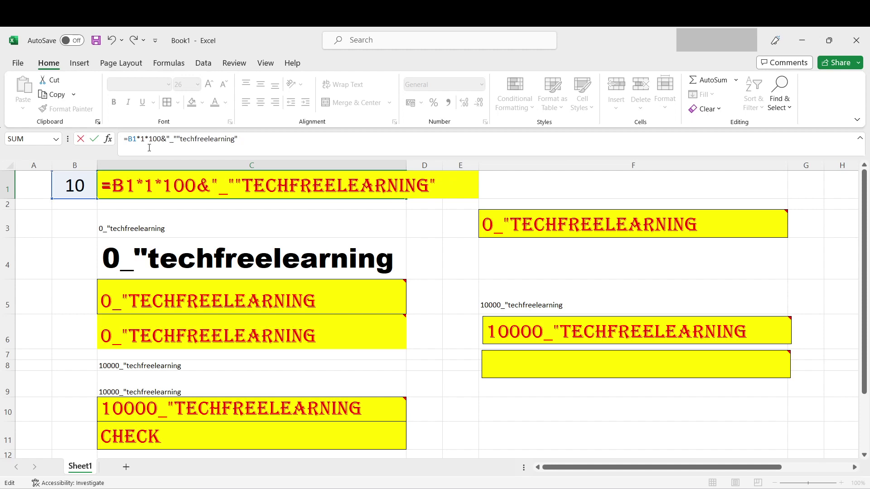
type("5")
key("Return")
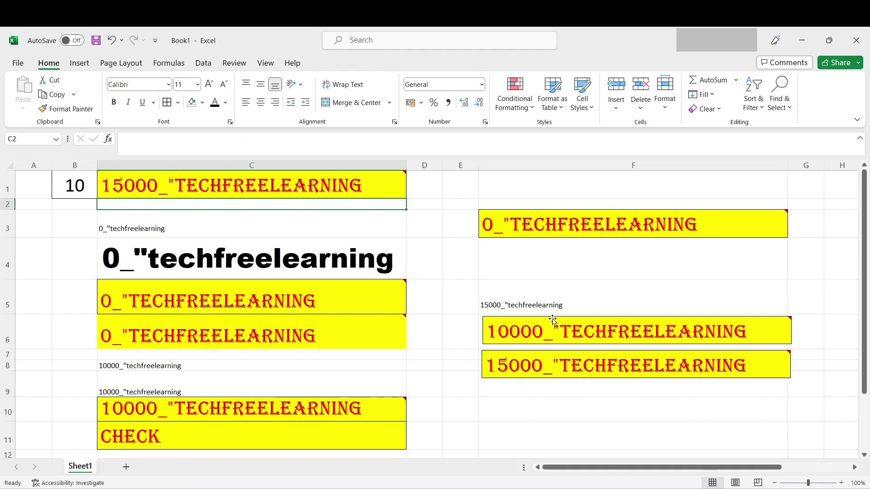
Step: Preview the Paste Link option for copied cell C1 and examine the link formula in cell F5
left_click(560, 297)
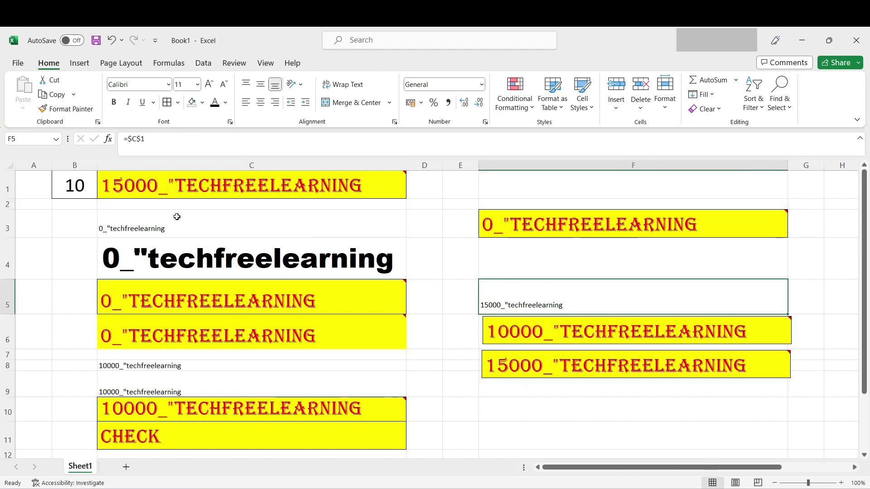
left_click(227, 186)
key("ctrl+c")
left_click(22, 108)
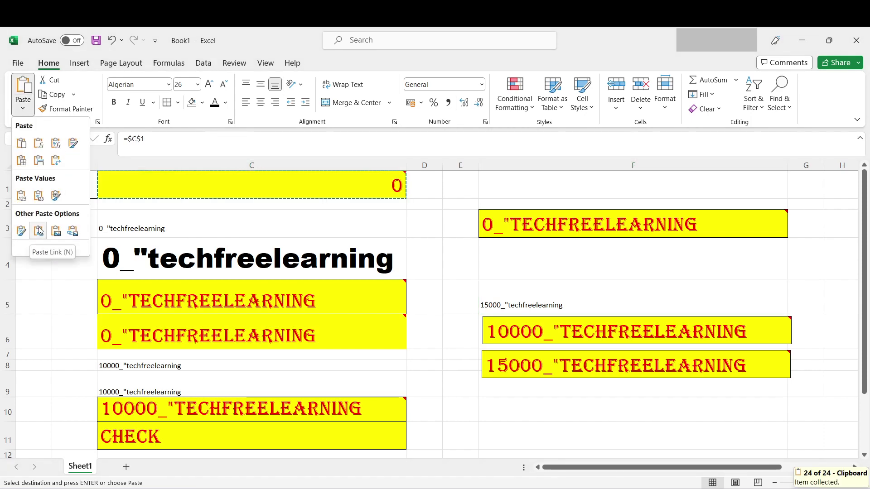
left_click(528, 301)
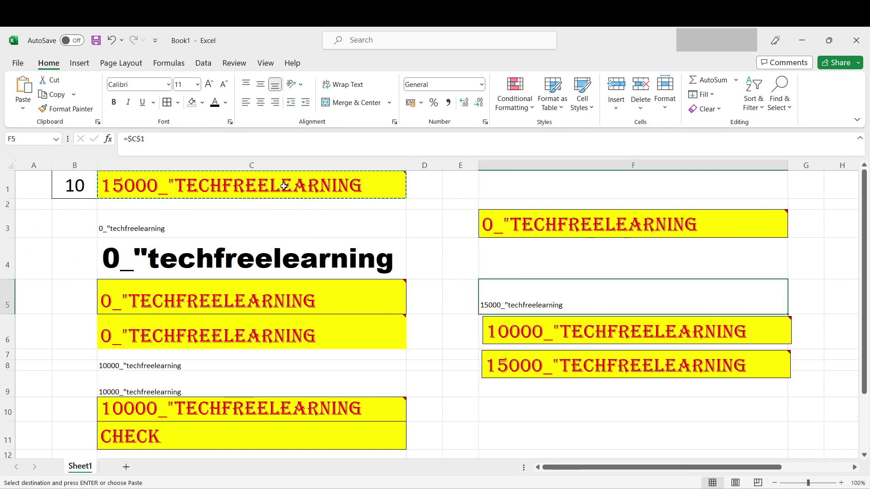
left_click(148, 141)
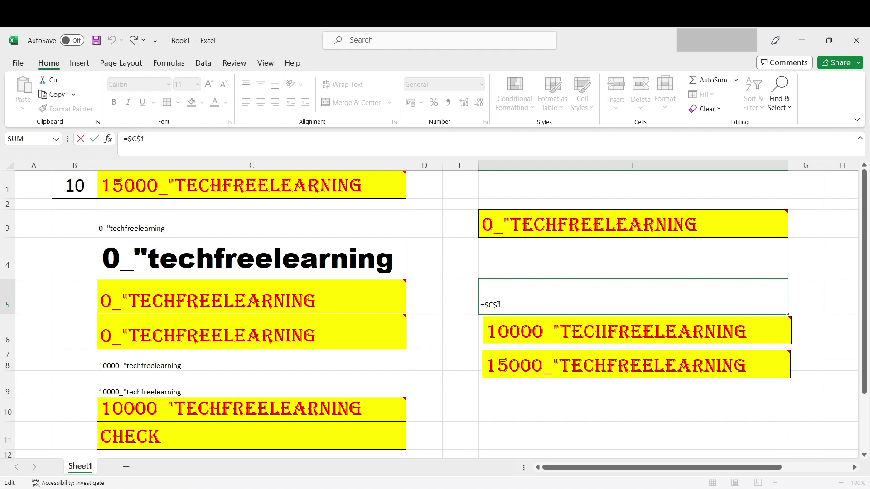
key("ctrl+Return")
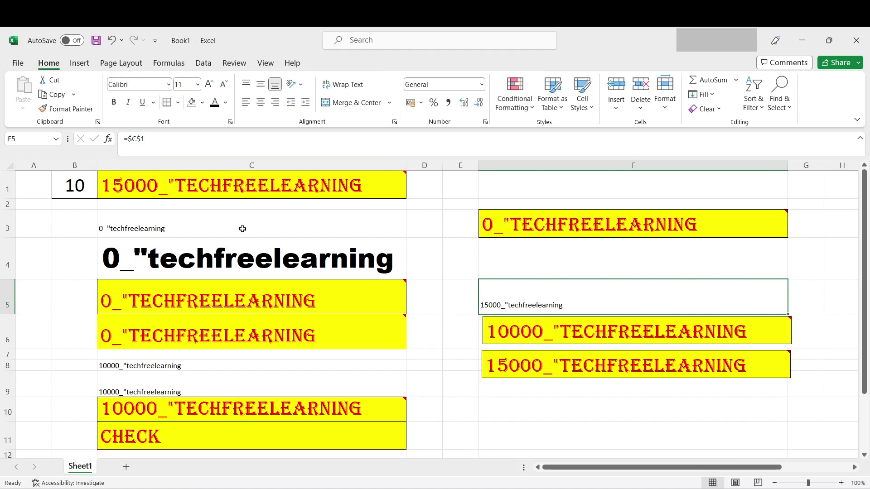
left_click(152, 139)
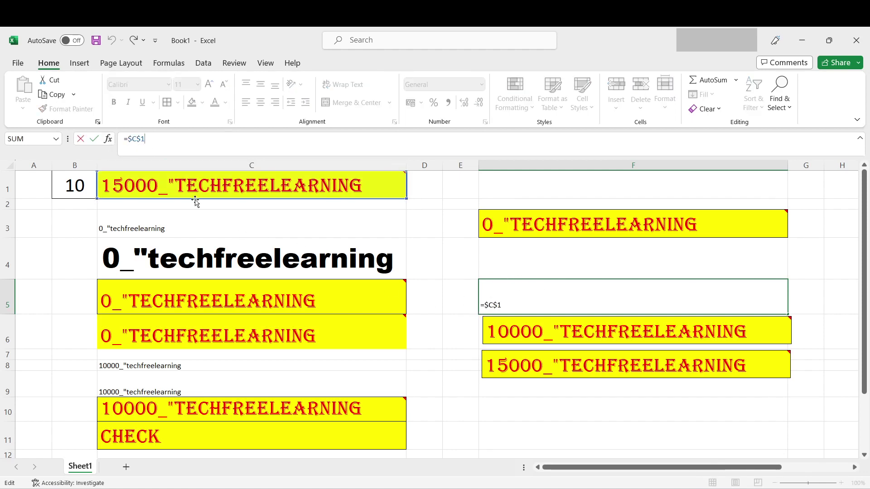
left_click(462, 293)
scroll(214, 273, "down", 1)
scroll(215, 274, "up", 1)
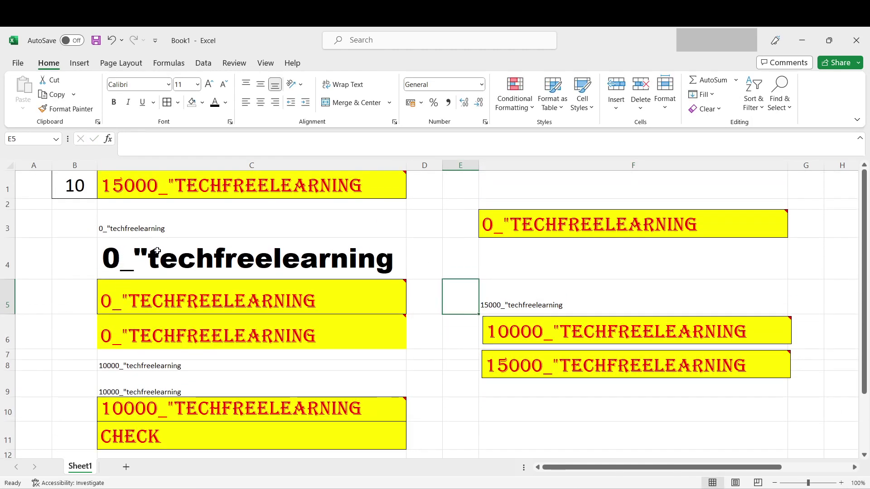
Step: Review the pasted cells in C3:C6, F3 and below, and enter 1 in cell B3
left_click_drag(164, 227, 164, 322)
left_click(633, 224, "ctrl")
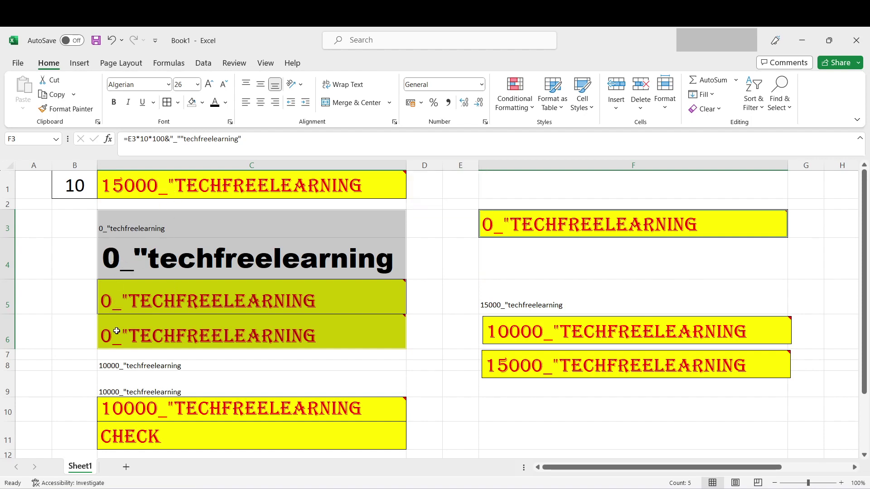
mouse_move(117, 332)
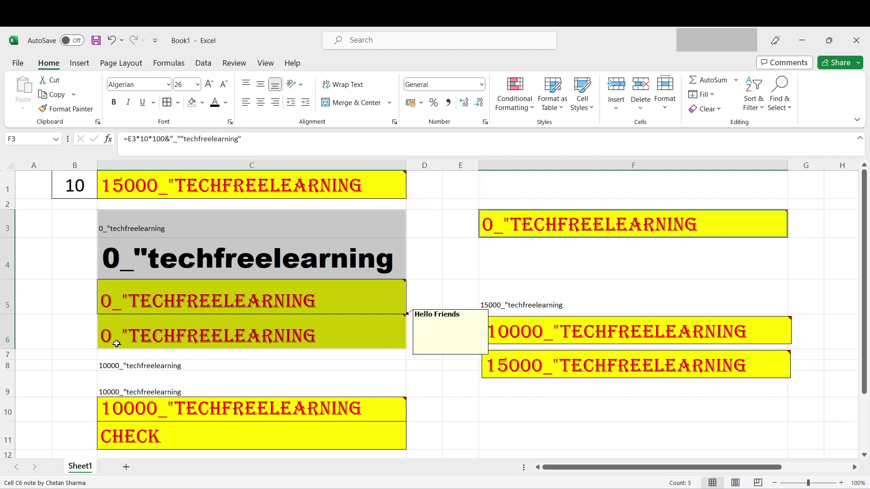
left_click(120, 363)
left_click(120, 408)
left_click(64, 228)
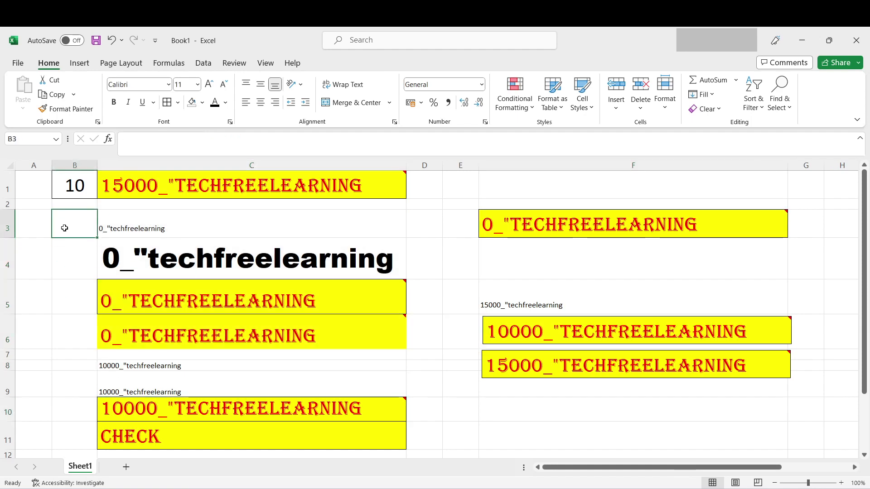
type("1")
key("Return")
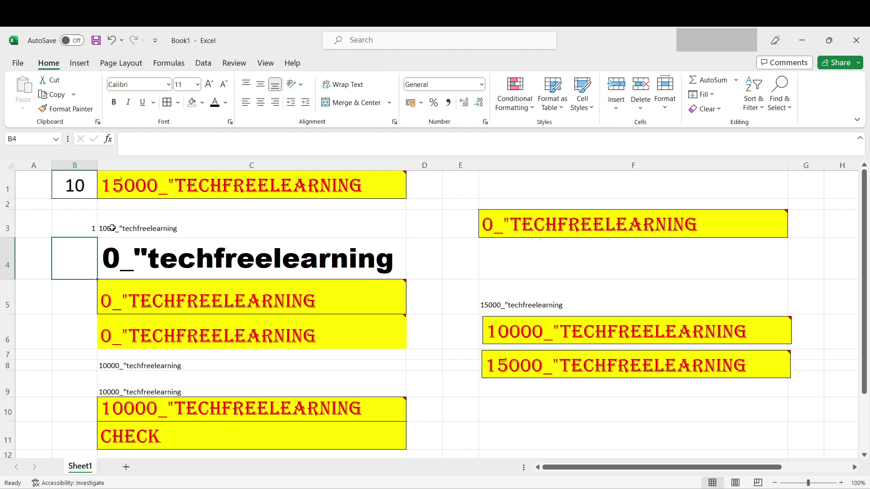
Step: Compare the cell references in the source formula in C1 and the pasted formula in C3
left_click(118, 177)
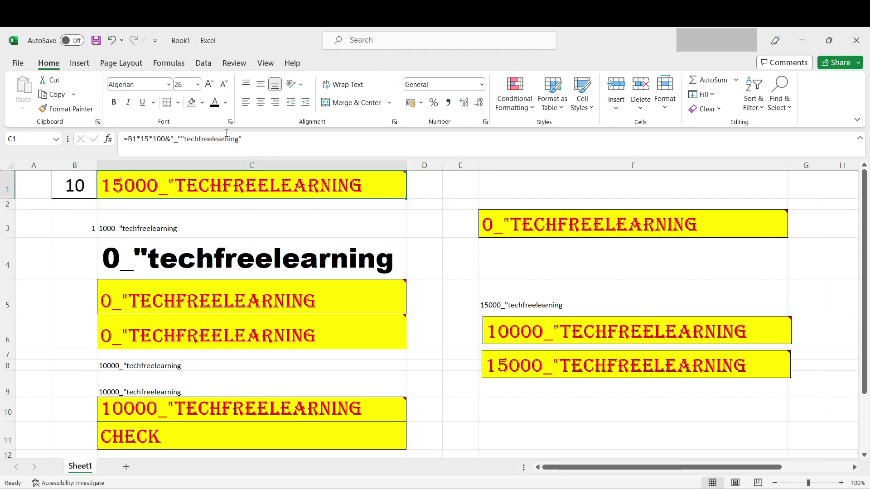
left_click(255, 139)
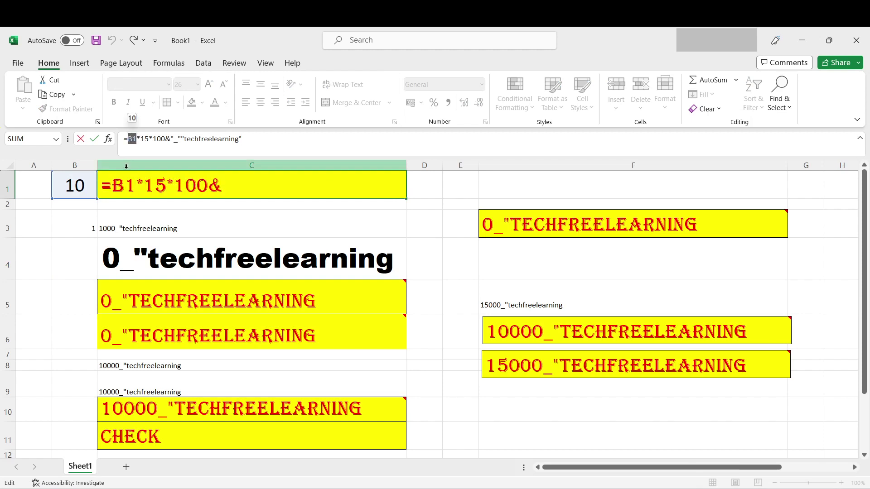
key("Return")
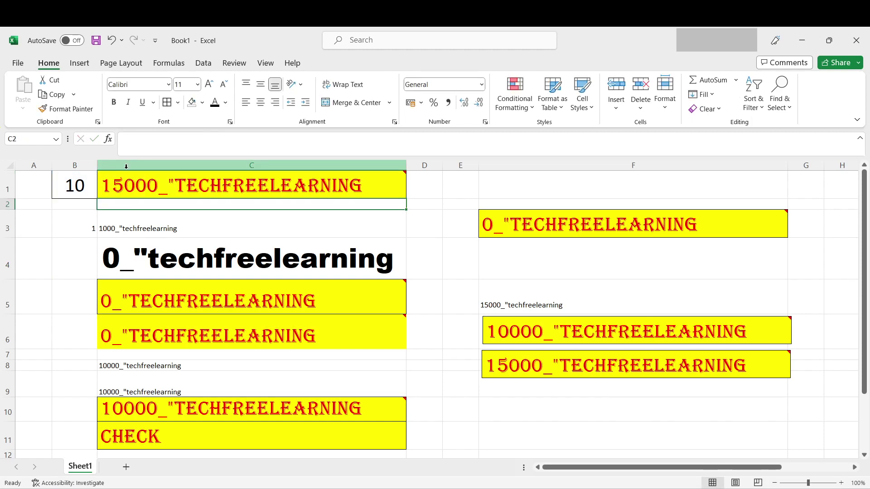
double_click(119, 231)
left_click_drag(108, 230, 134, 139)
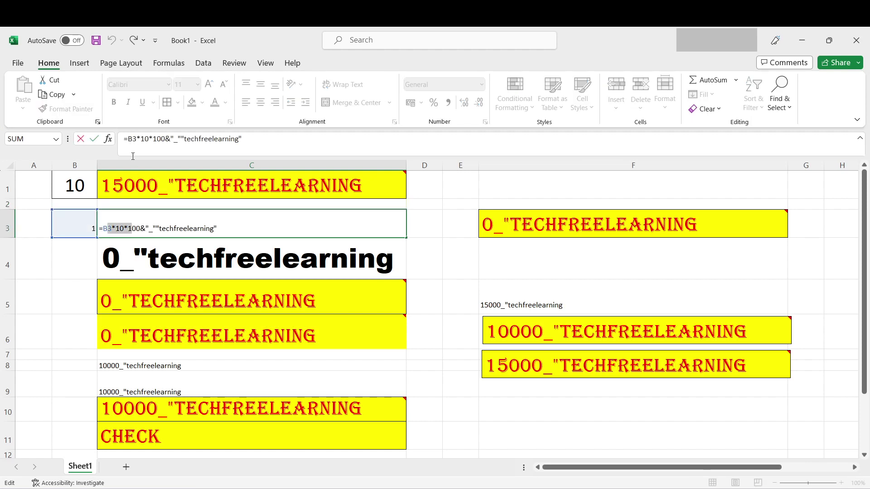
key("Return")
left_click(121, 215)
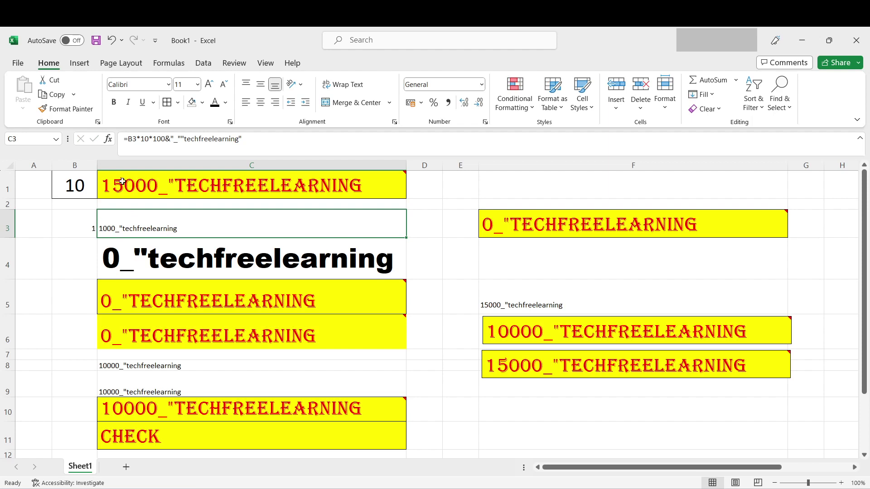
Step: Enter 1 in cells B4, B5 and B6 to feed the pasted formulas beside them
left_click(108, 269)
key("Left")
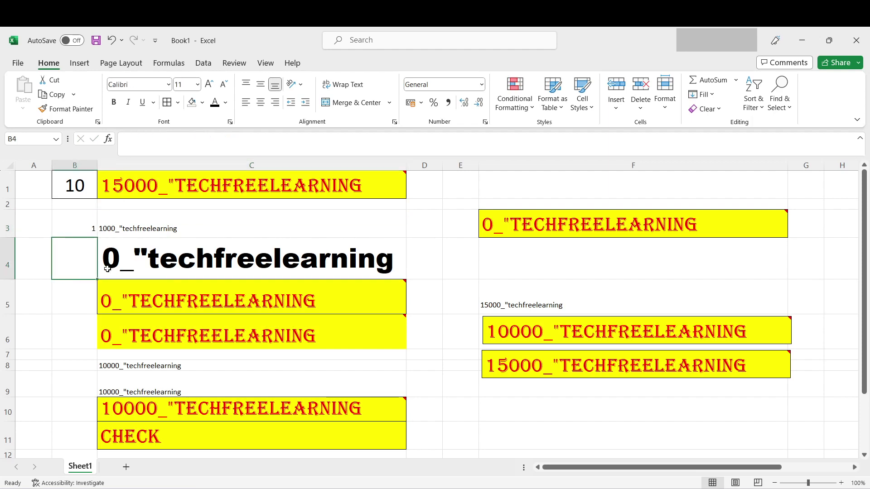
type("1")
key("Return")
type("1")
key("Return")
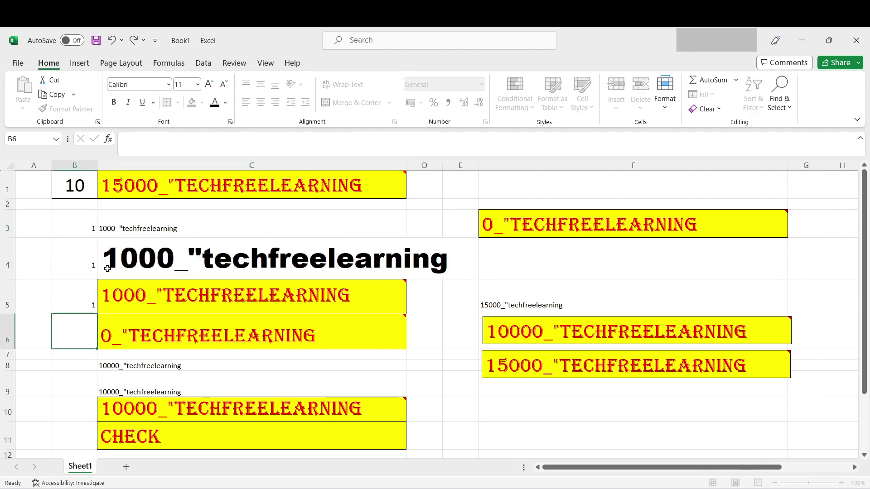
type("1")
key("Return")
type("1")
key("BackSpace")
key("Return")
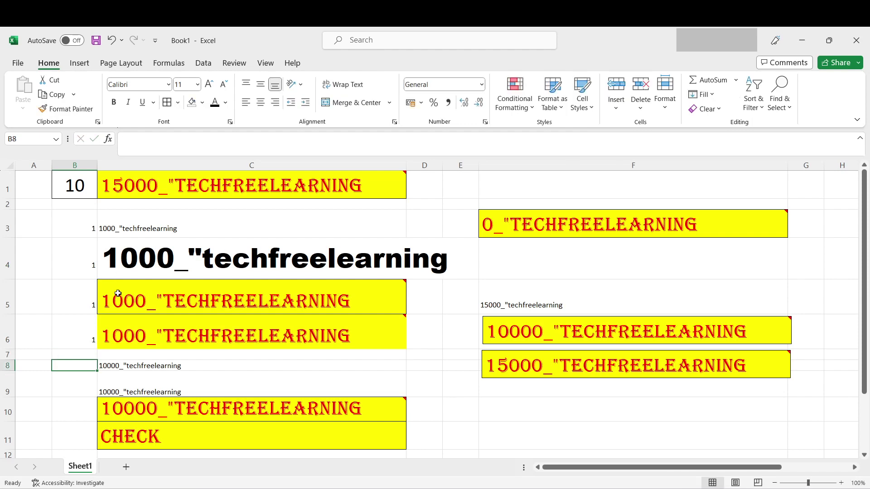
Step: Check whether cells C8 to C11 hold formulas or plain values
left_click_drag(138, 368, 136, 431)
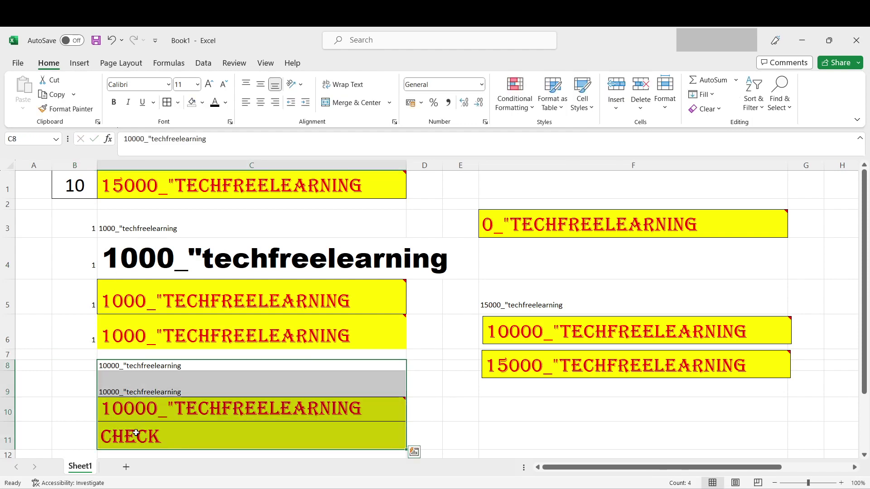
left_click(155, 368)
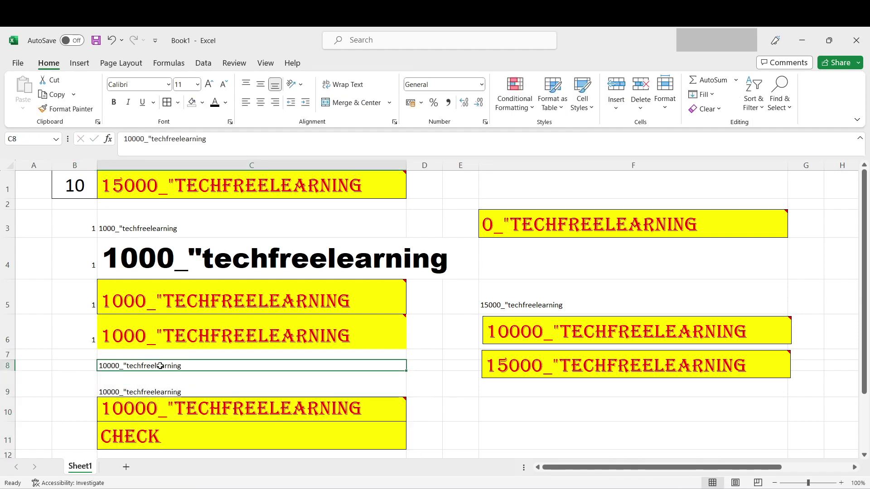
key("Down")
key("Down")
key("Down")
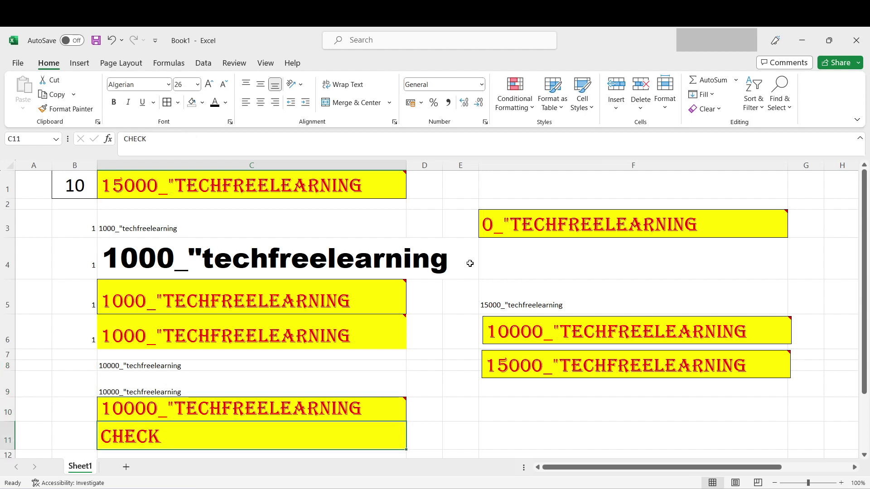
Step: Enter 1 in cell E3 and examine the reference to it in cell F3's formula
left_click(468, 229)
type("1")
key("ctrl+Return")
left_click(483, 228)
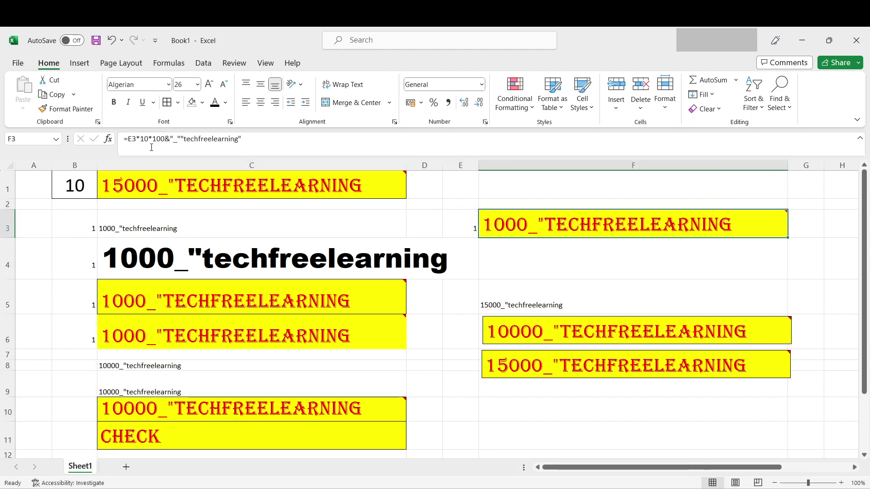
left_click(136, 139)
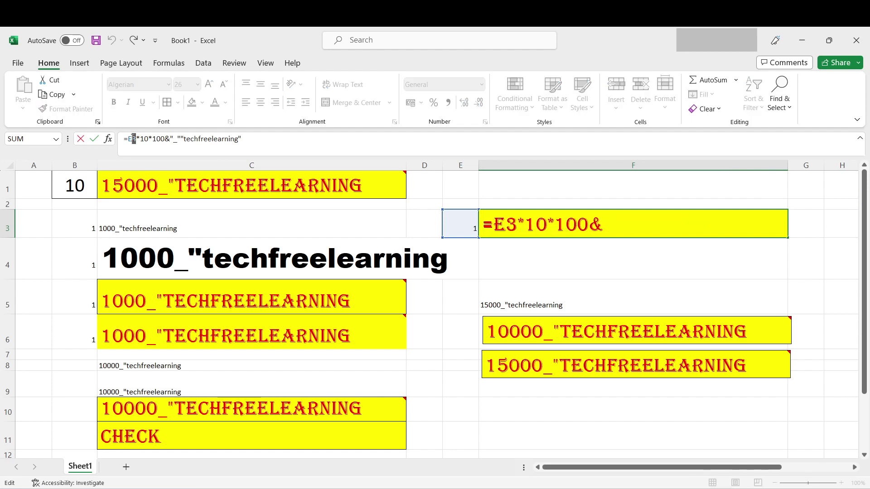
key("Return")
left_click(471, 216)
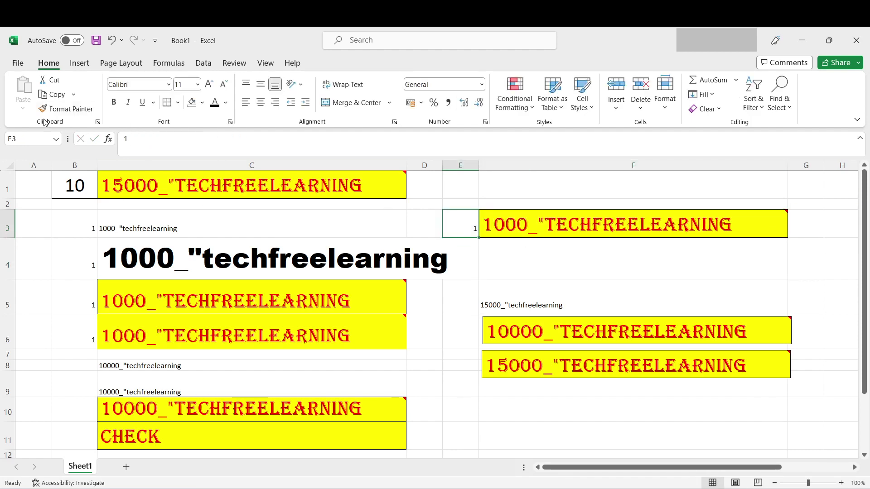
Step: Copy cell C1, go through the Formulas, Values and Formats choices in Paste Special, and paste All onto the same cell
left_click(246, 193)
key("ctrl+c")
left_click(18, 112)
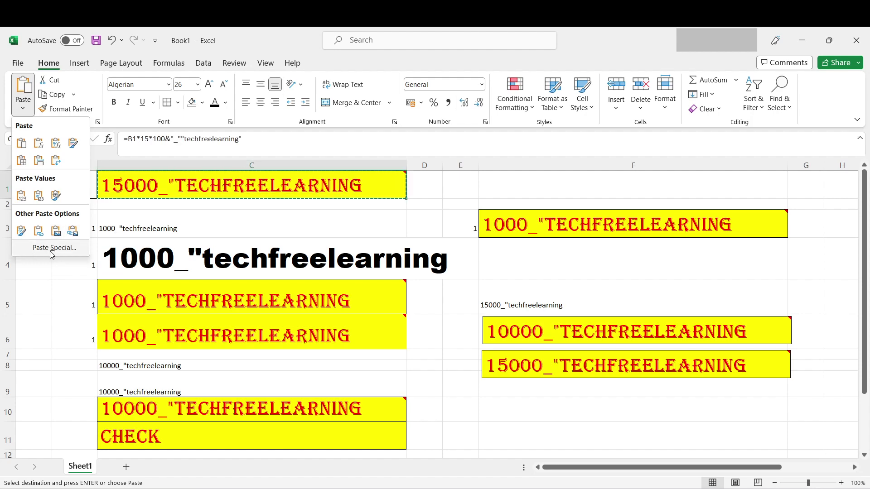
left_click(55, 250)
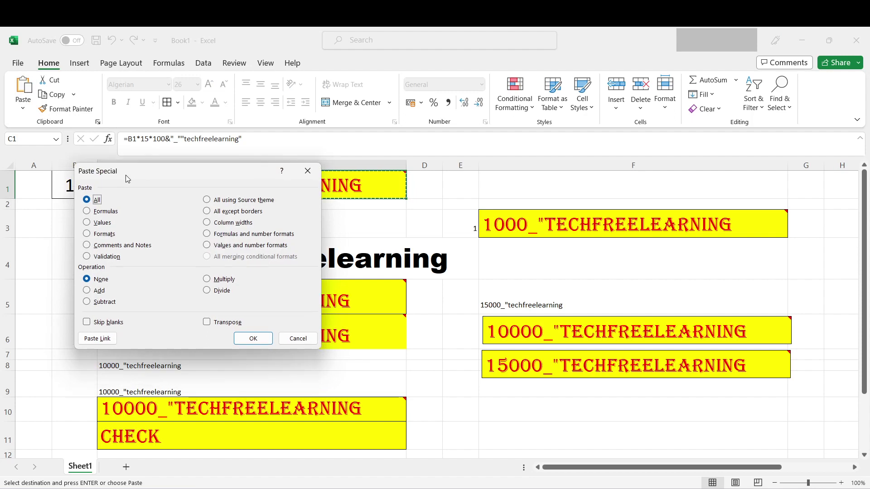
left_click_drag(126, 175, 136, 159)
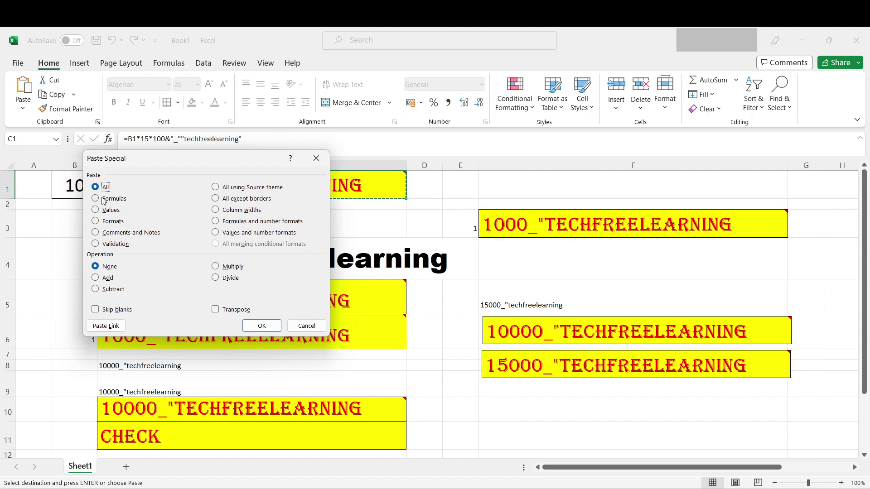
left_click(95, 200)
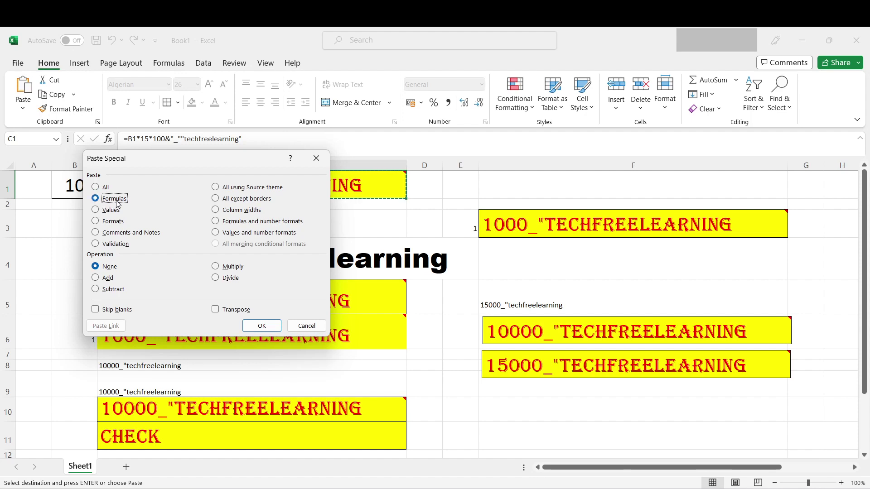
left_click(96, 212)
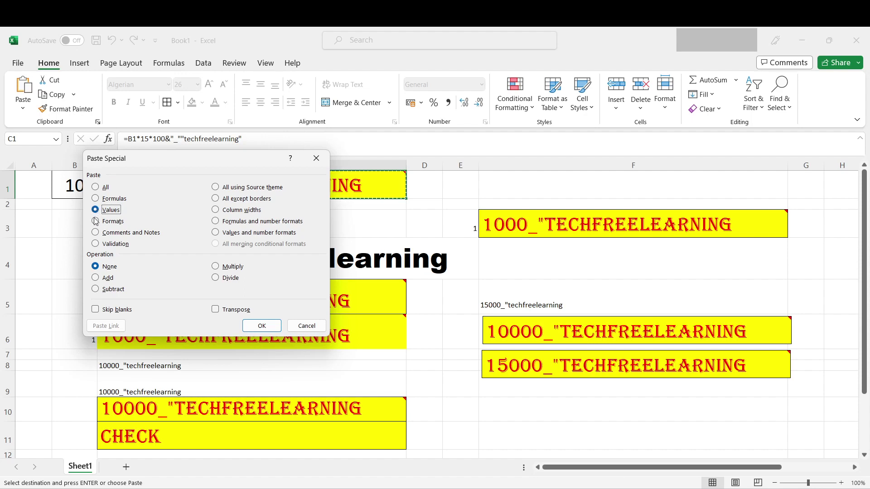
left_click(95, 222)
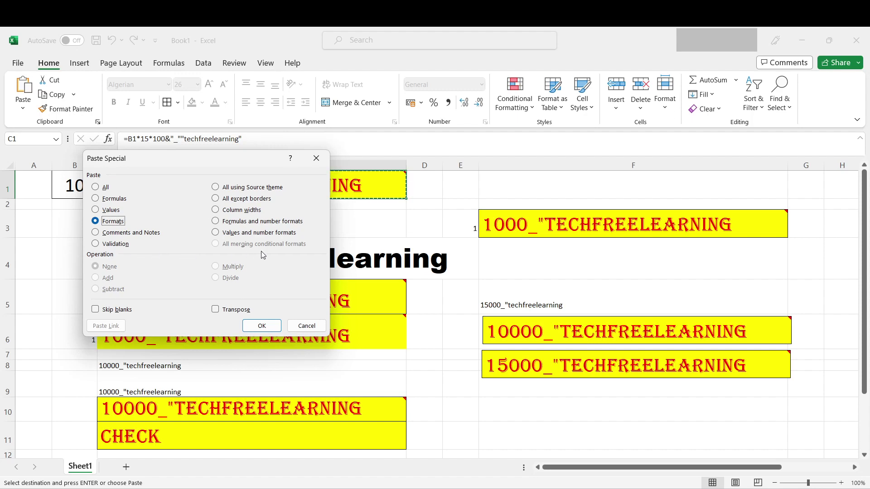
left_click(96, 188)
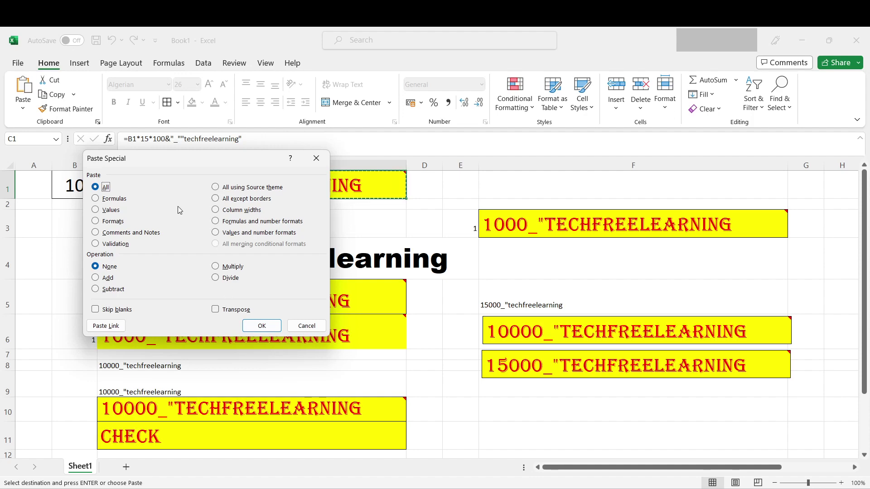
left_click(262, 326)
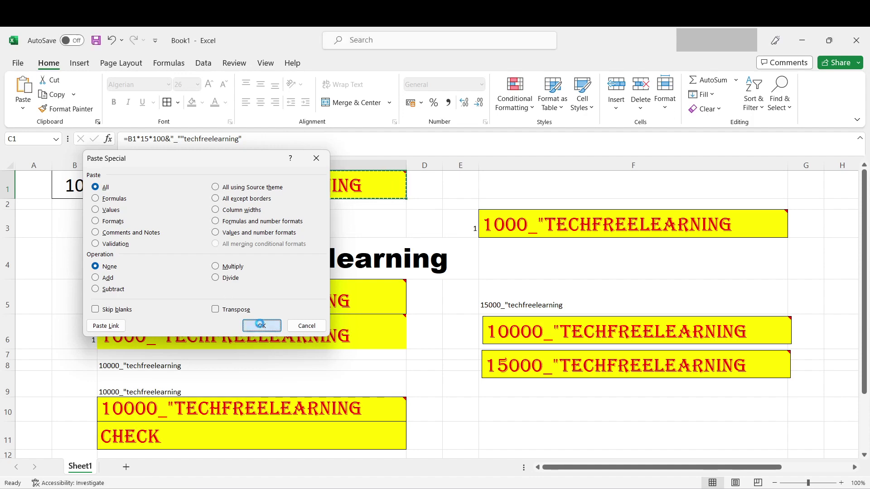
Step: Add a new sheet and enter the header Sr.No in cell B2 with the numbers 1 to 4 in B3 to B6
left_click(126, 467)
left_click(68, 183)
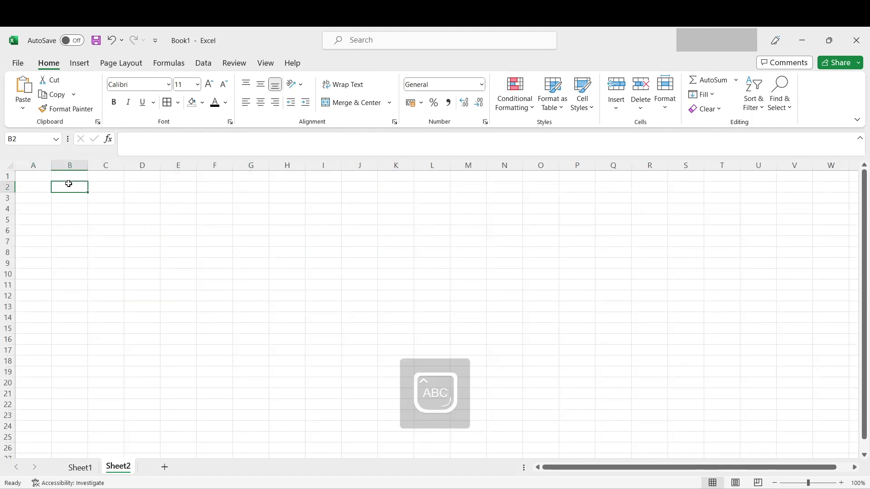
type("Sr.")
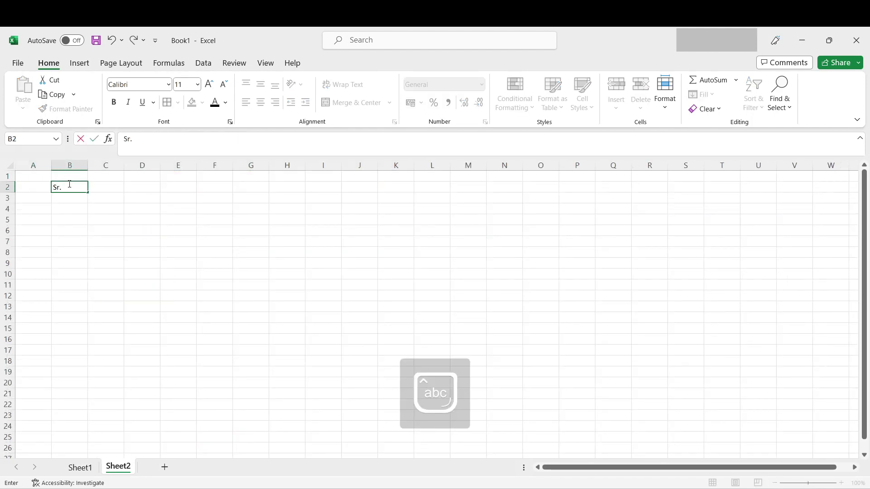
type("No")
key("Return")
type("1")
key("ctrl+Return")
key("Return")
type("2")
key("Return")
type("3")
key("Return")
type("4")
key("Return")
Step: Enter the header Name in cell C2, beside the Sr.No header
key("Up")
key("Up")
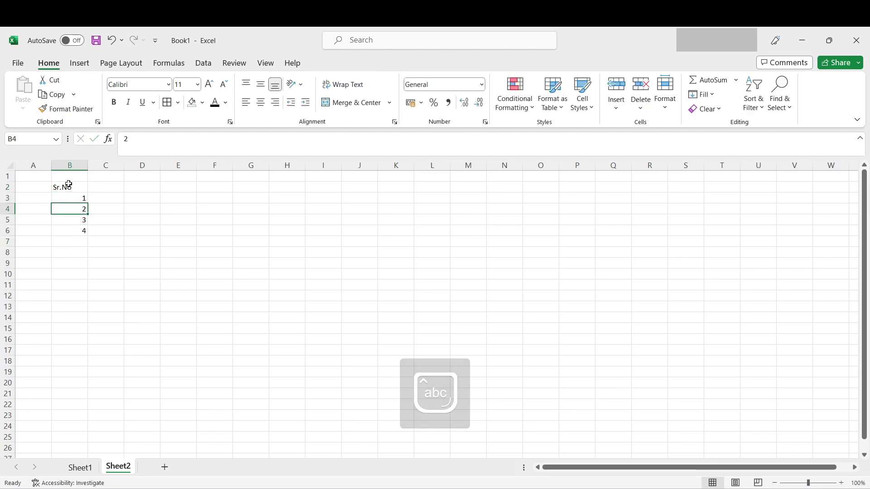
key("Up")
key("Up")
key("Right")
key("Caps_Lock")
type("N")
key("Caps_Lock")
type("ame")
key("Return")
Step: Fill cells C3 to C6 with four sample first names, one for each serial number
key("Caps_Lock")
type("R")
key("Caps_Lock")
type("am")
key("Return")
key("Caps_Lock")
type("R")
key("Caps_Lock")
type("ena")
key("Return")
type("ti")
key("Return")
type("so")
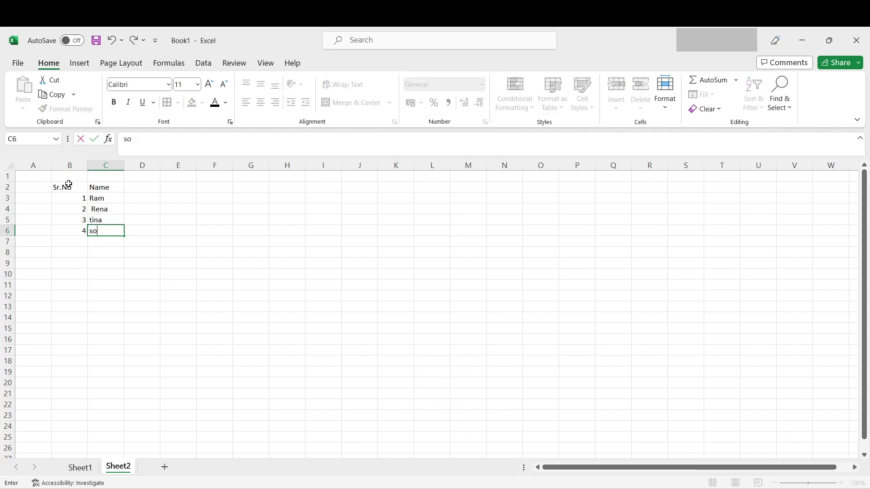
type("nmna")
key("Return")
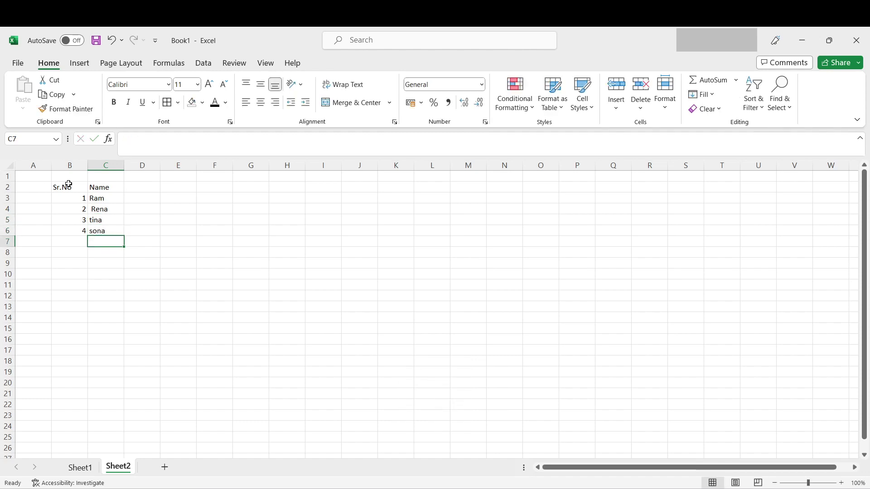
Step: Format the table B2:C6 with borders and centred, middle-aligned text, and make its header row bold with yellow fill
left_click_drag(68, 184, 106, 231)
left_click(167, 102)
left_click(260, 102)
left_click(260, 84)
Step: Copy the table B2:C6 and paste it transposed starting at cell F2
left_click_drag(69, 188, 104, 239)
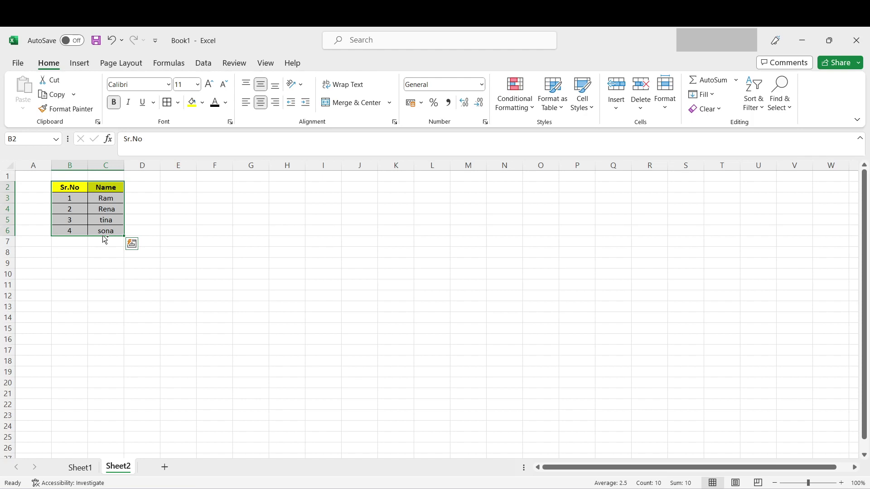
key("ctrl+c")
left_click(204, 184)
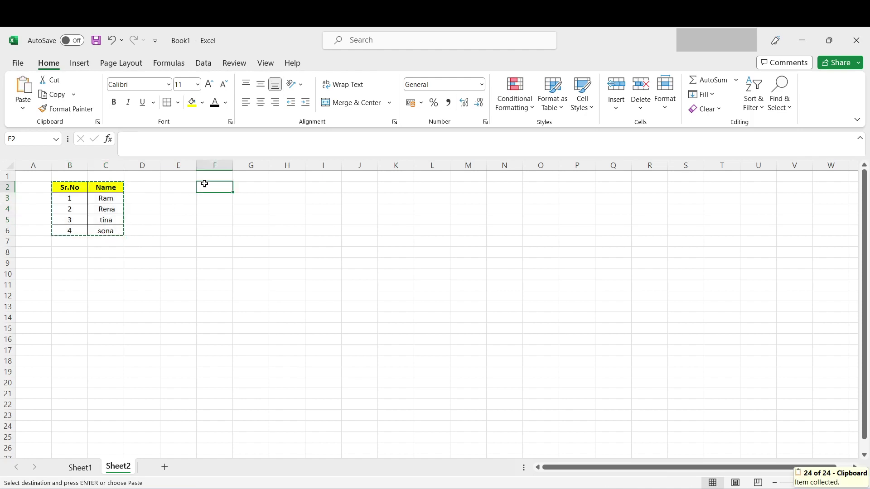
left_click(14, 113)
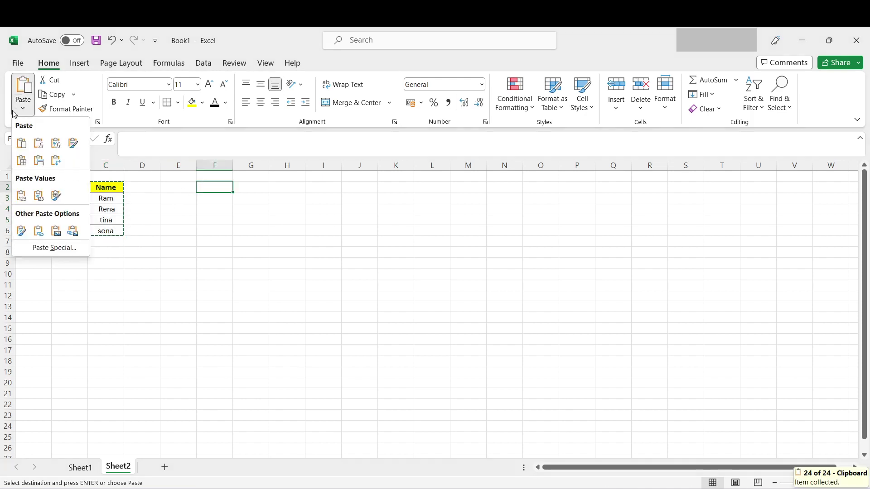
left_click(57, 168)
left_click(234, 222)
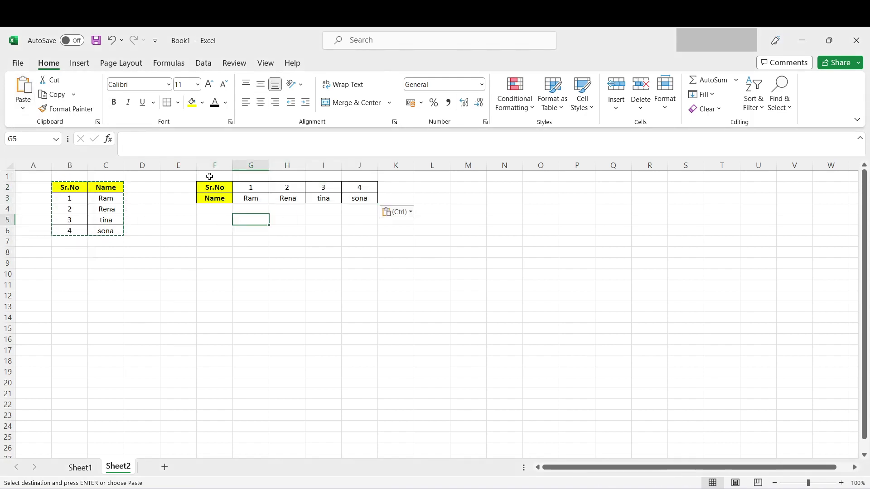
Step: Compare the original Sr.No and Name columns with the transposed rows 2 and 3, and return to Sheet1
left_click(68, 165)
left_click_drag(213, 186, 332, 185)
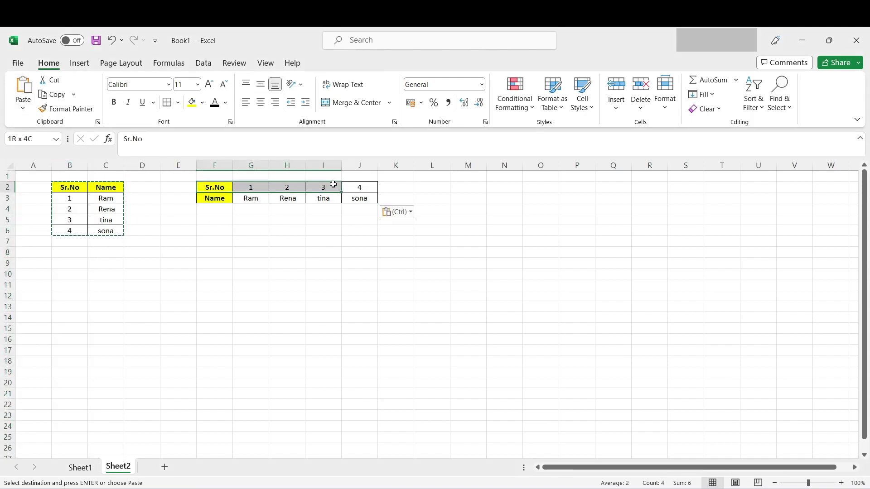
left_click(106, 170)
left_click_drag(213, 199, 334, 201)
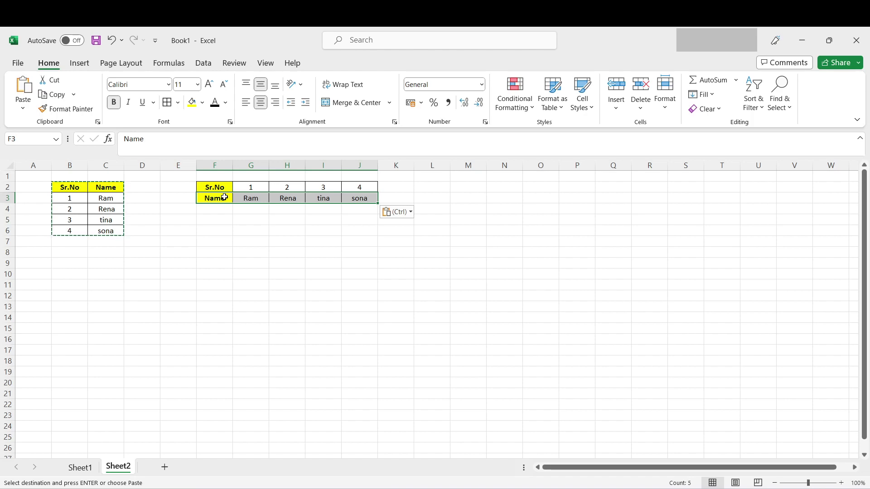
left_click(80, 467)
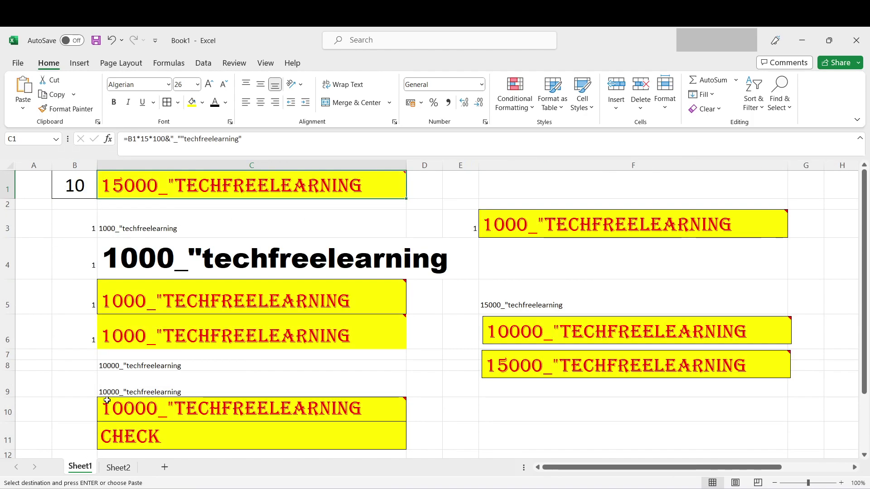